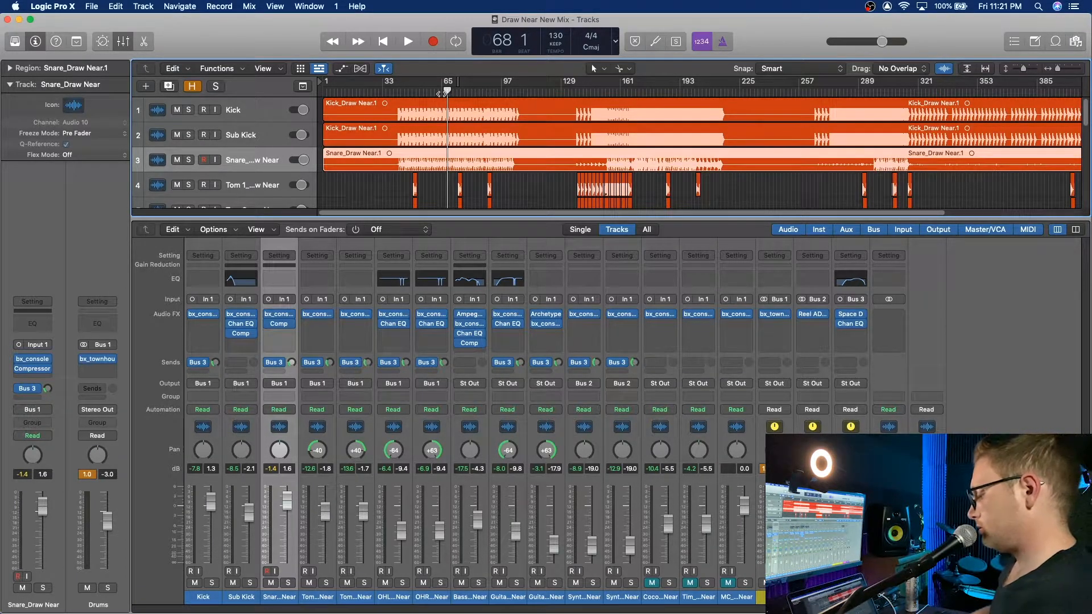
Play the mix from bar 61 and raise the bass track's volume to -1.9 dB.
{"action": "left_click", "coordinate": [435, 92]}
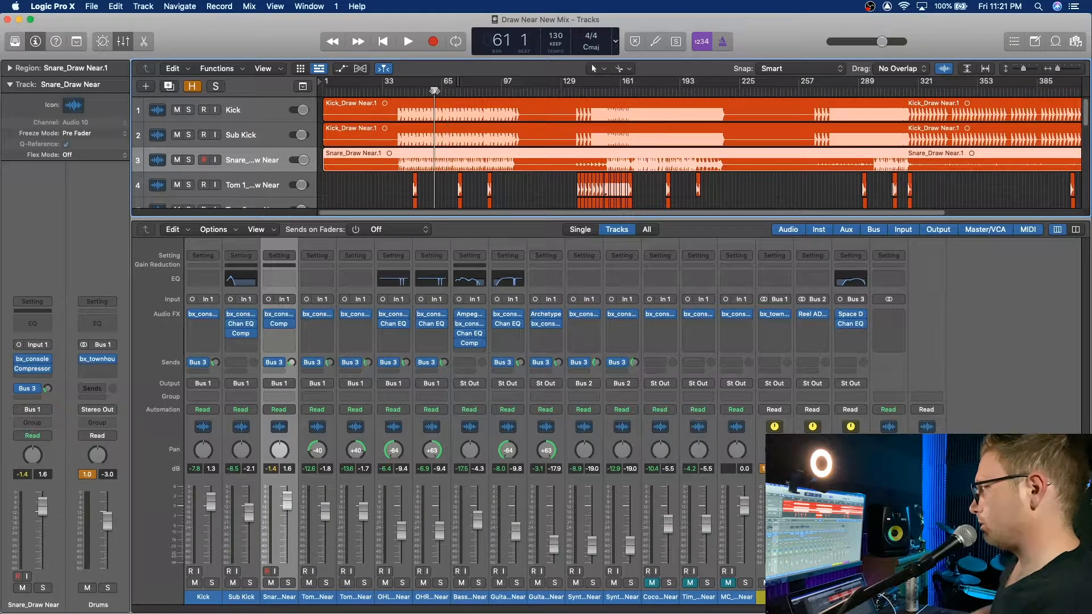
{"action": "key", "text": "space"}
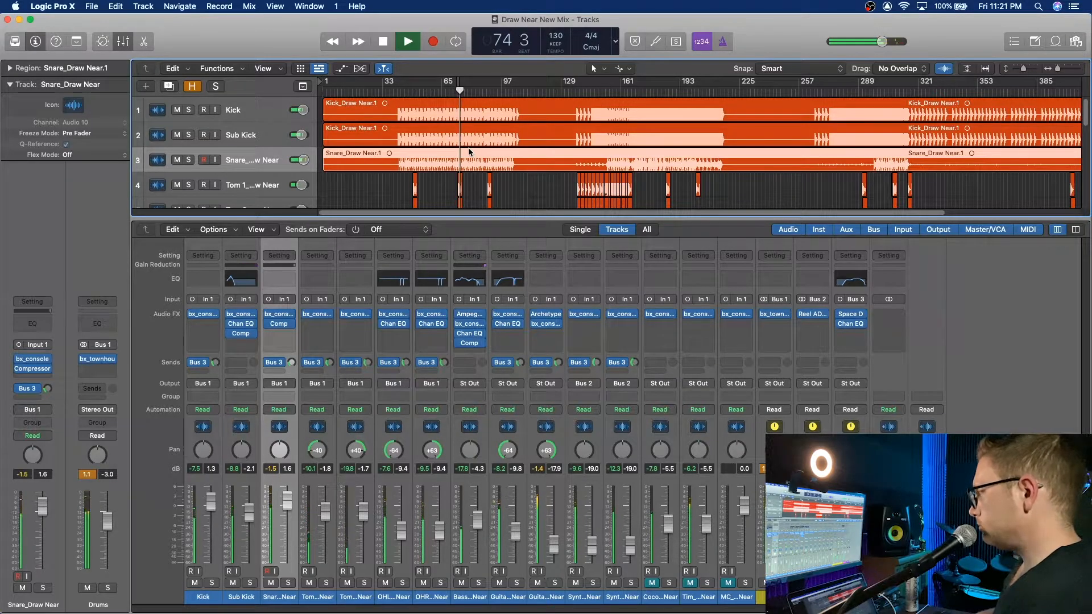
{"action": "key", "text": "space"}
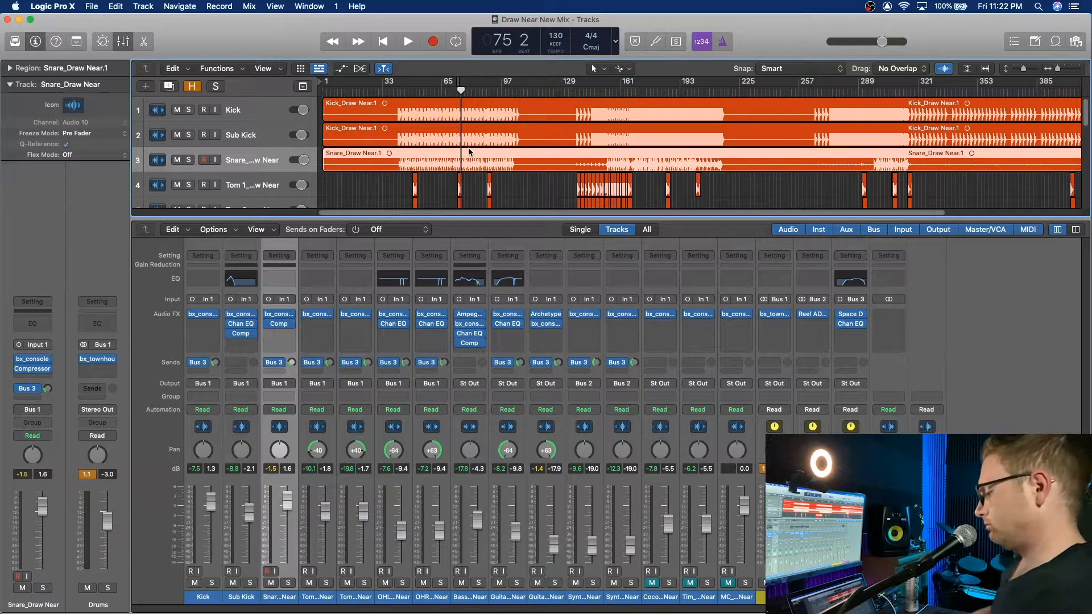
{"action": "key", "text": "space"}
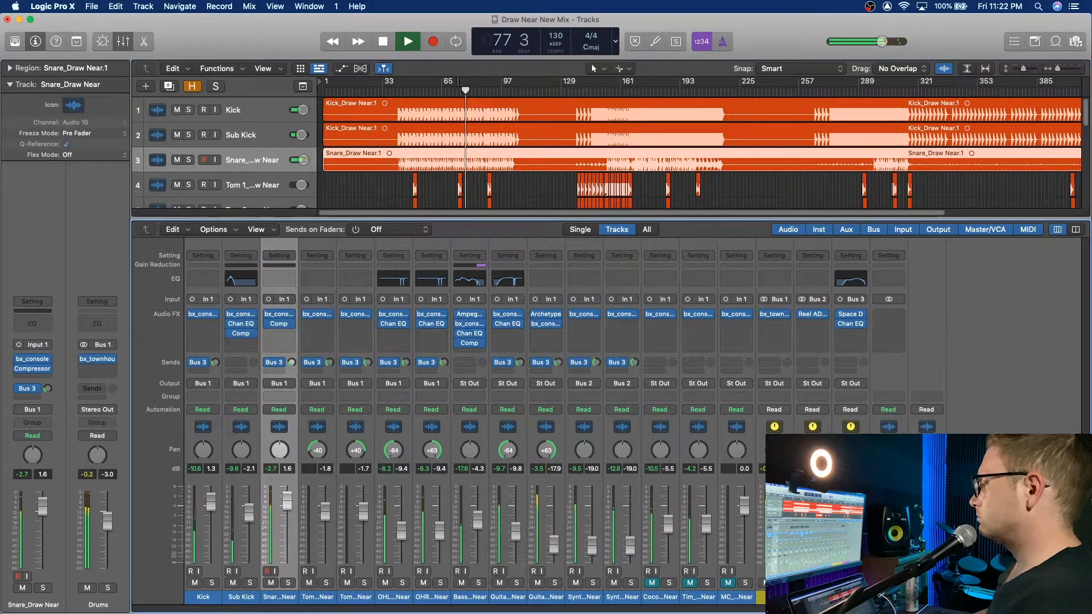
{"action": "mouse_move", "coordinate": [480, 526]}
{"action": "left_mouse_down"}
{"action": "mouse_move", "coordinate": [480, 497]}
{"action": "mouse_move", "coordinate": [478, 519]}
{"action": "left_mouse_up"}
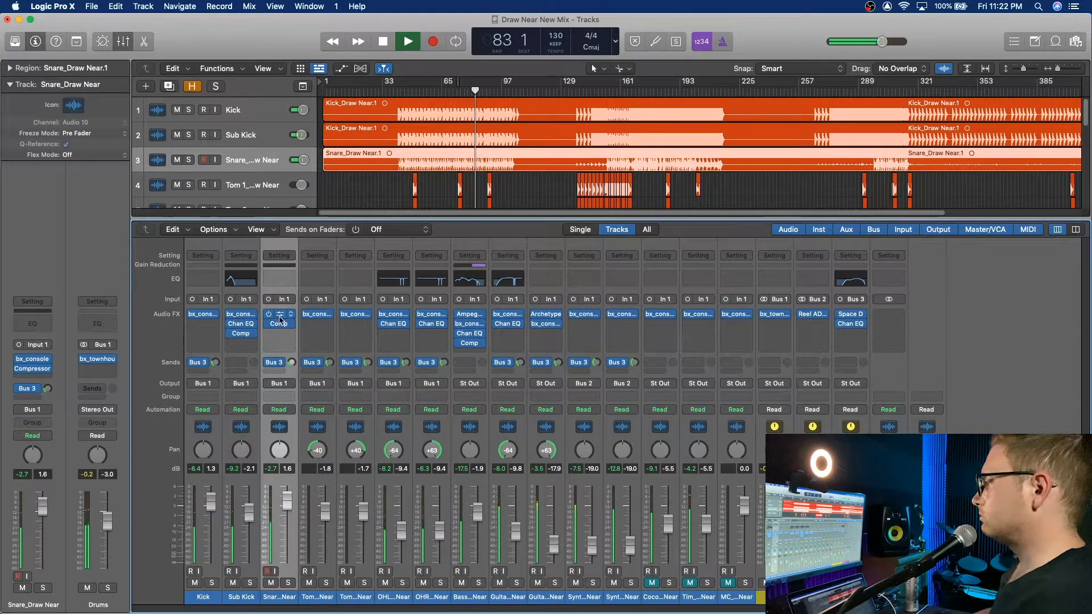
Add a Channel EQ to the snare and boost about 180 Hz by 4.2 dB with a Q of 1.70.
{"action": "left_click", "coordinate": [286, 285]}
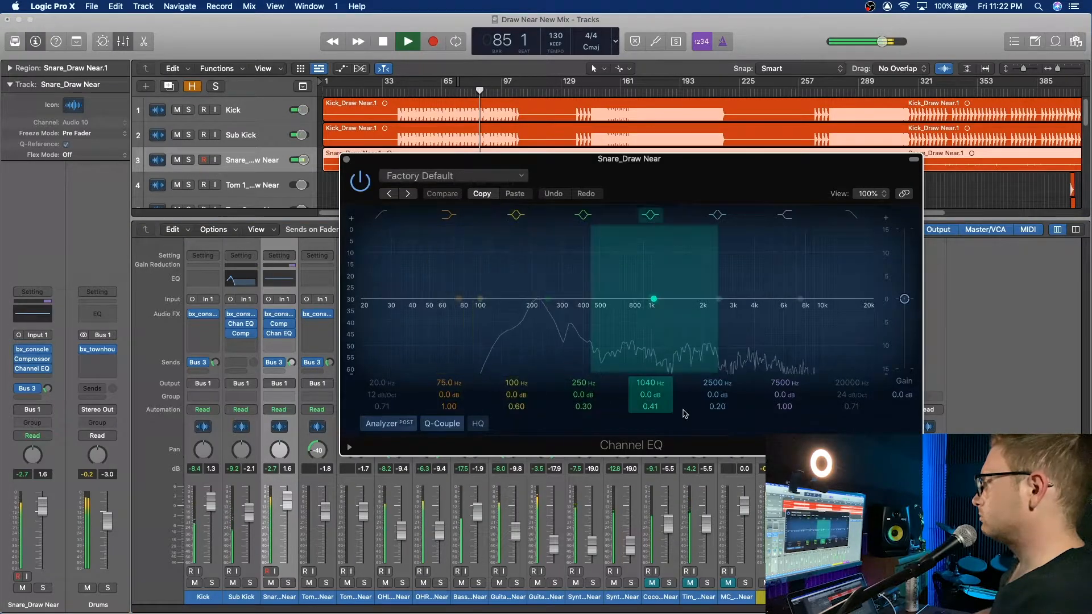
{"action": "left_click_drag", "start_coordinate": [548, 298], "coordinate": [522, 293]}
{"action": "mouse_move", "coordinate": [583, 407]}
{"action": "left_mouse_down"}
{"action": "mouse_move", "coordinate": [584, 379]}
{"action": "mouse_move", "coordinate": [583, 395]}
{"action": "left_mouse_up"}
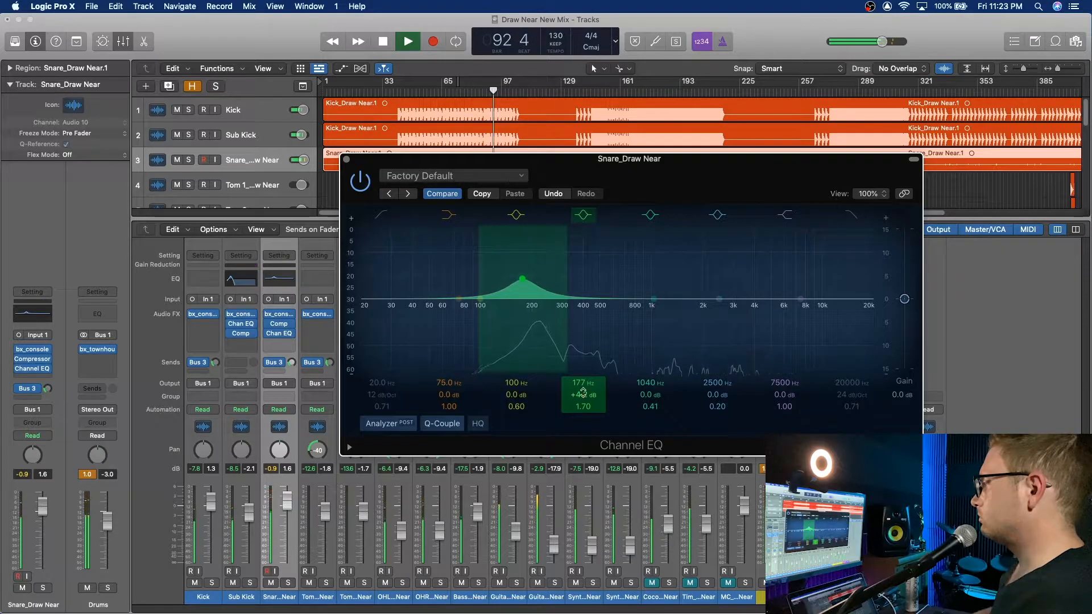
{"action": "left_click_drag", "start_coordinate": [583, 383], "coordinate": [583, 378]}
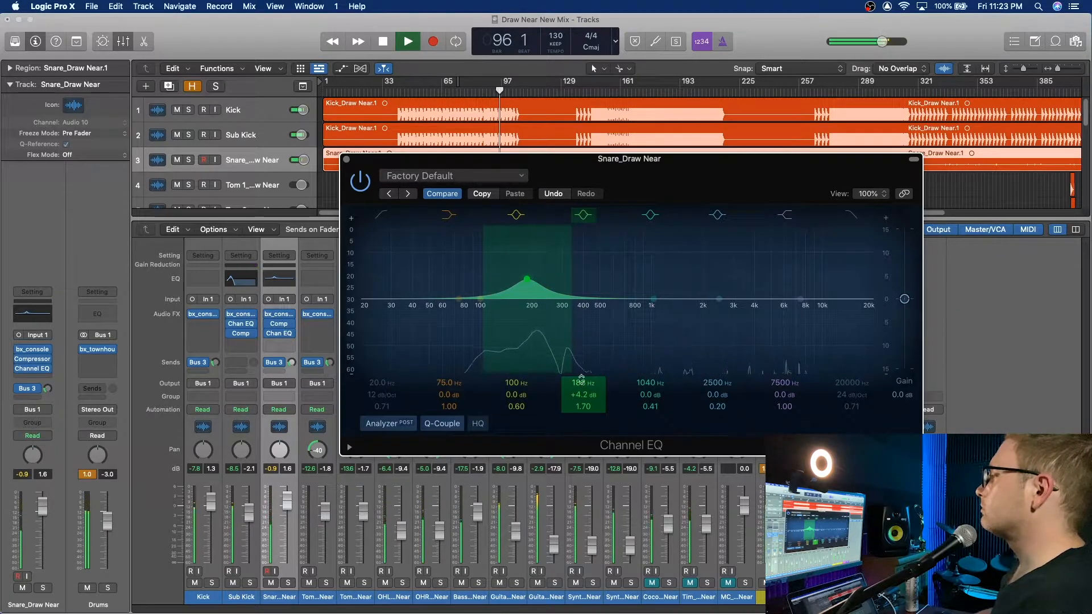
{"action": "left_click", "coordinate": [347, 160]}
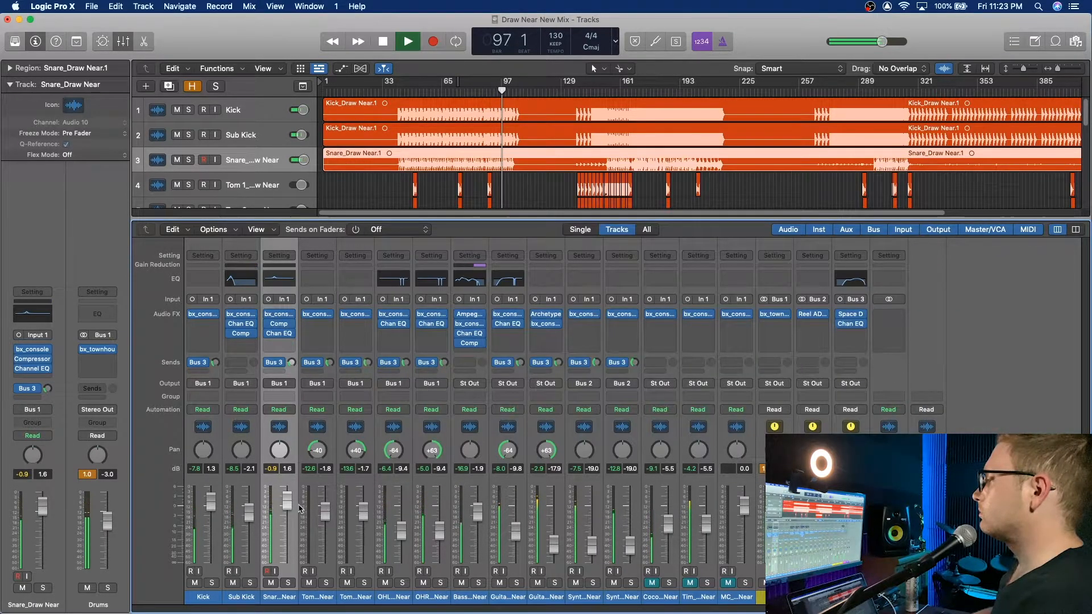
Set the kick and snare volumes to 0.7 dB, replaying the section before the break to check the balance.
{"action": "left_click_drag", "start_coordinate": [287, 501], "coordinate": [287, 504]}
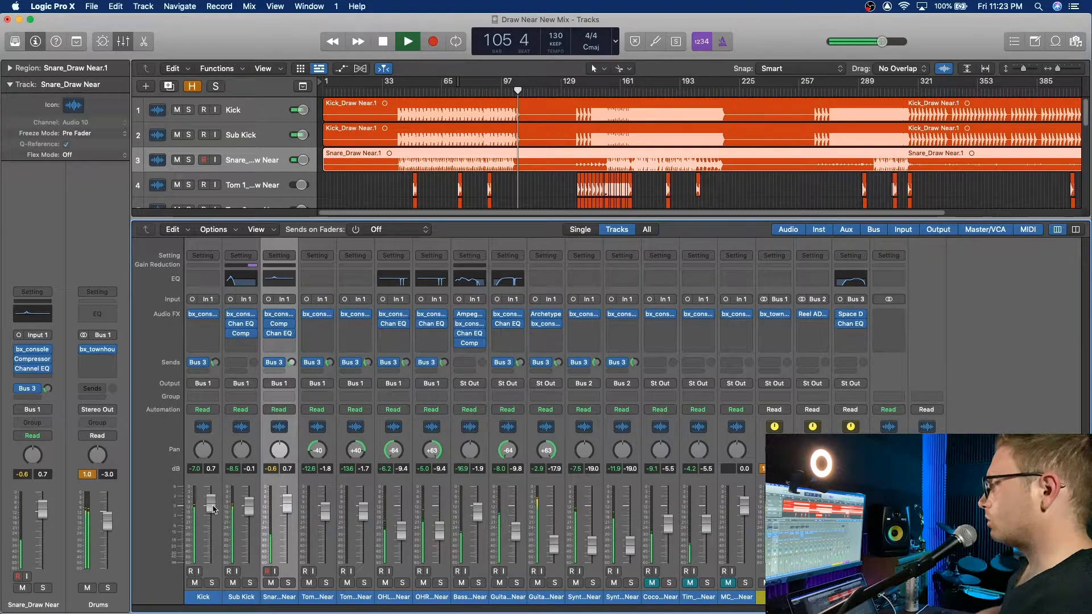
{"action": "left_click", "coordinate": [472, 92]}
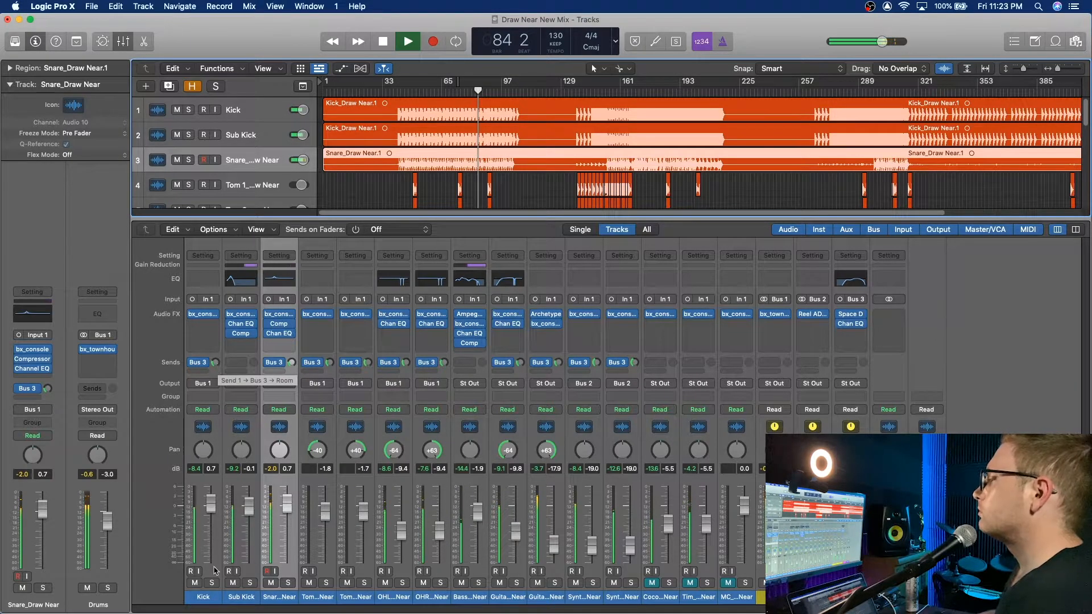
{"action": "mouse_move", "coordinate": [211, 510]}
{"action": "left_mouse_down"}
{"action": "mouse_move", "coordinate": [251, 510]}
{"action": "mouse_move", "coordinate": [211, 509]}
{"action": "left_mouse_up"}
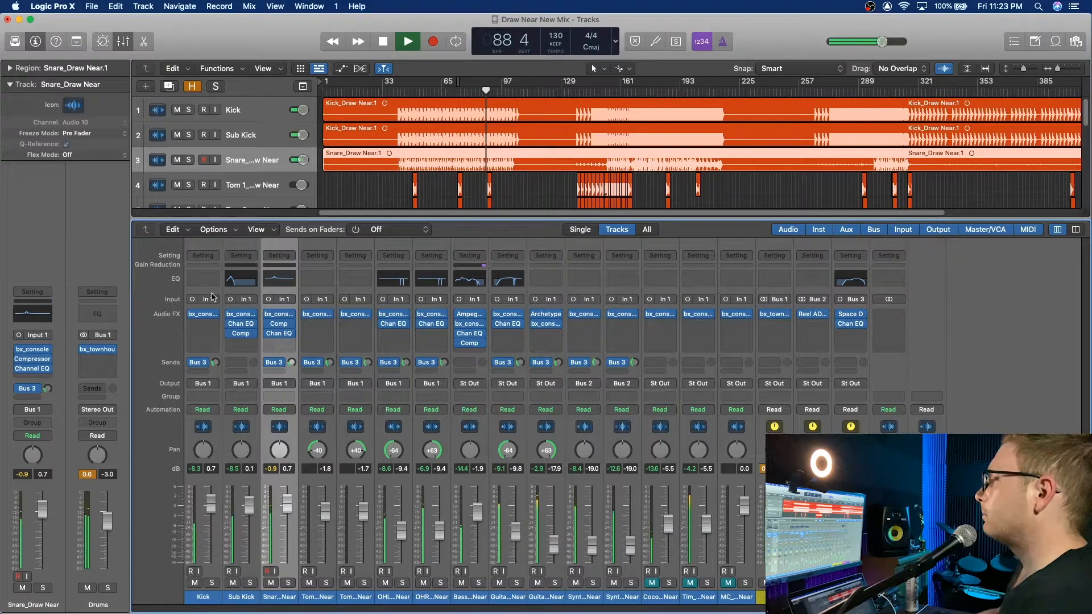
Check the kick's console plug-in, and add a mono Compressor in Studio FET mode with auto gain and auto release off.
{"action": "left_click", "coordinate": [203, 314]}
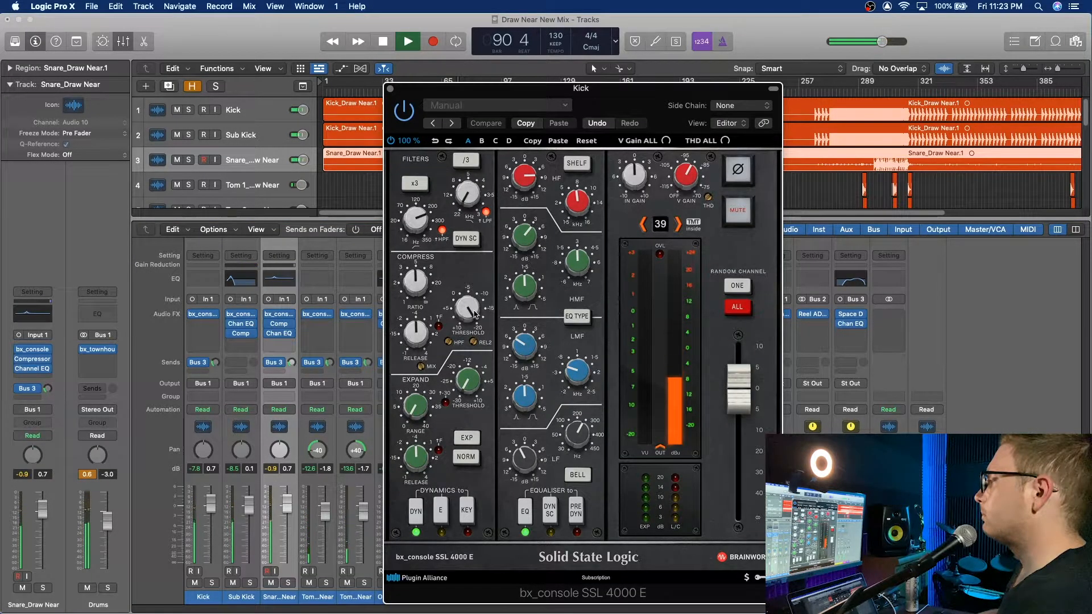
{"action": "left_click", "coordinate": [390, 88]}
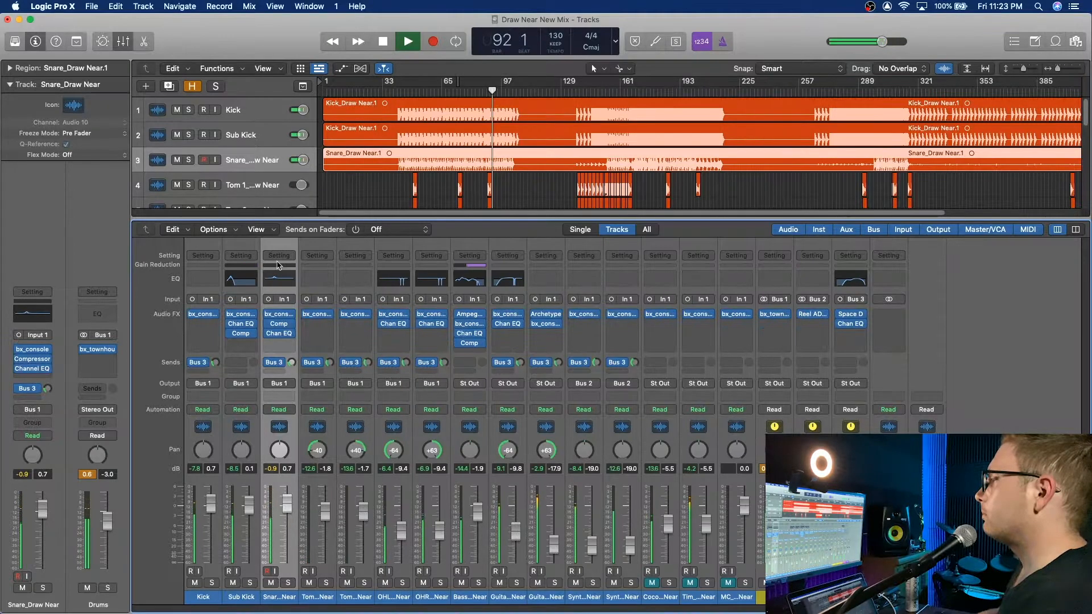
{"action": "left_click", "coordinate": [202, 324]}
{"action": "mouse_move", "coordinate": [233, 401]}
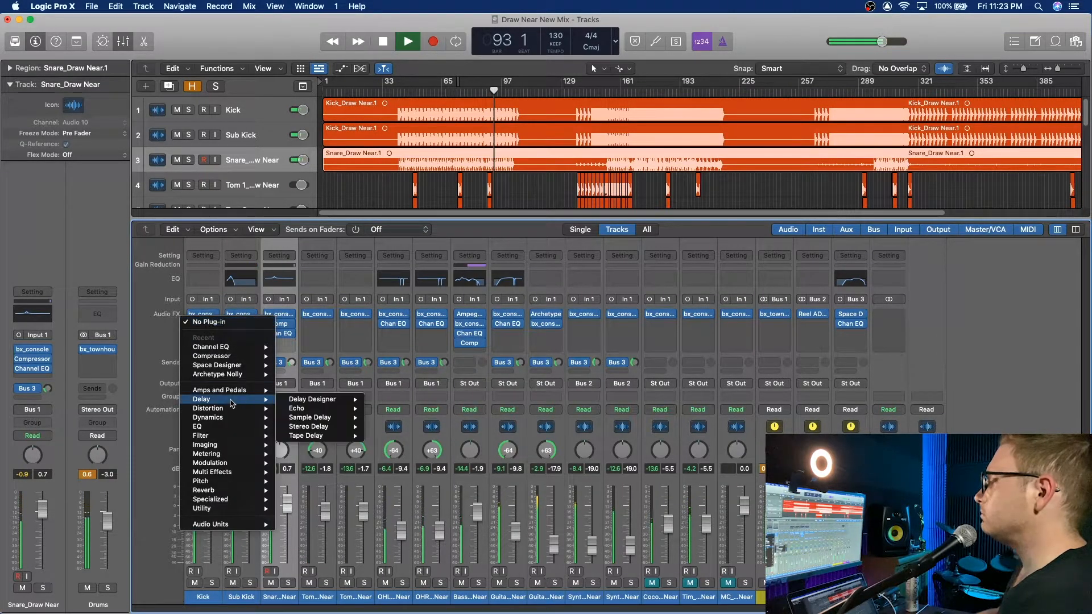
{"action": "mouse_move", "coordinate": [341, 435]}
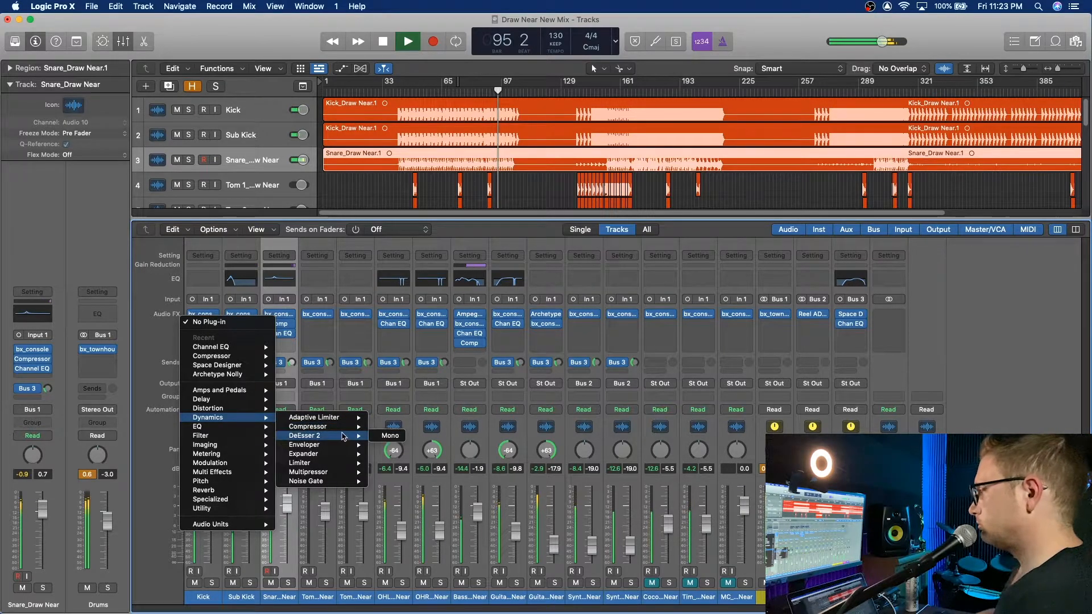
{"action": "left_click", "coordinate": [389, 427]}
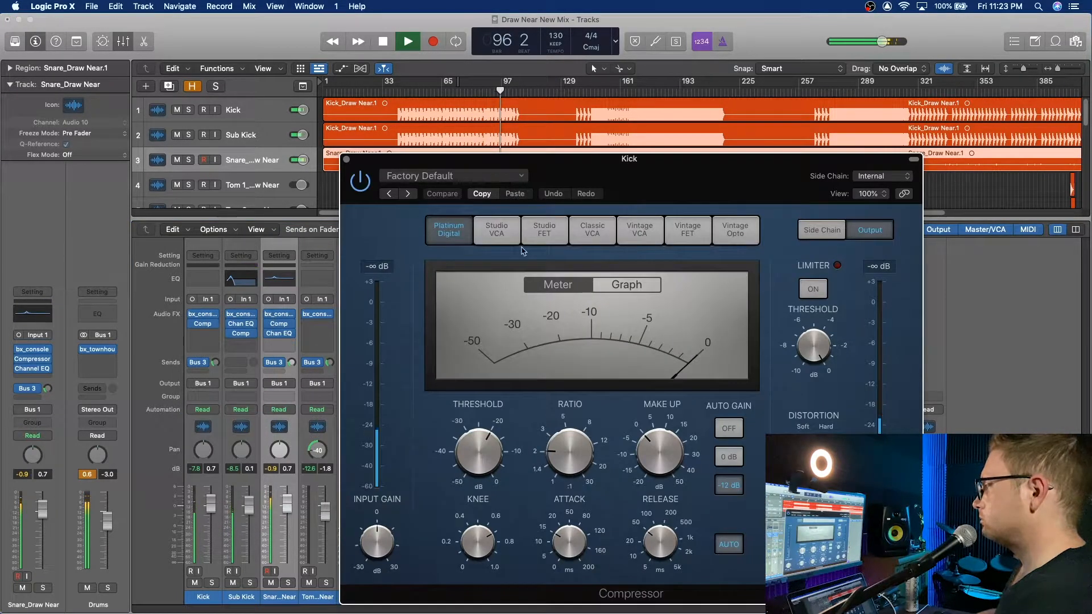
{"action": "left_click", "coordinate": [544, 230]}
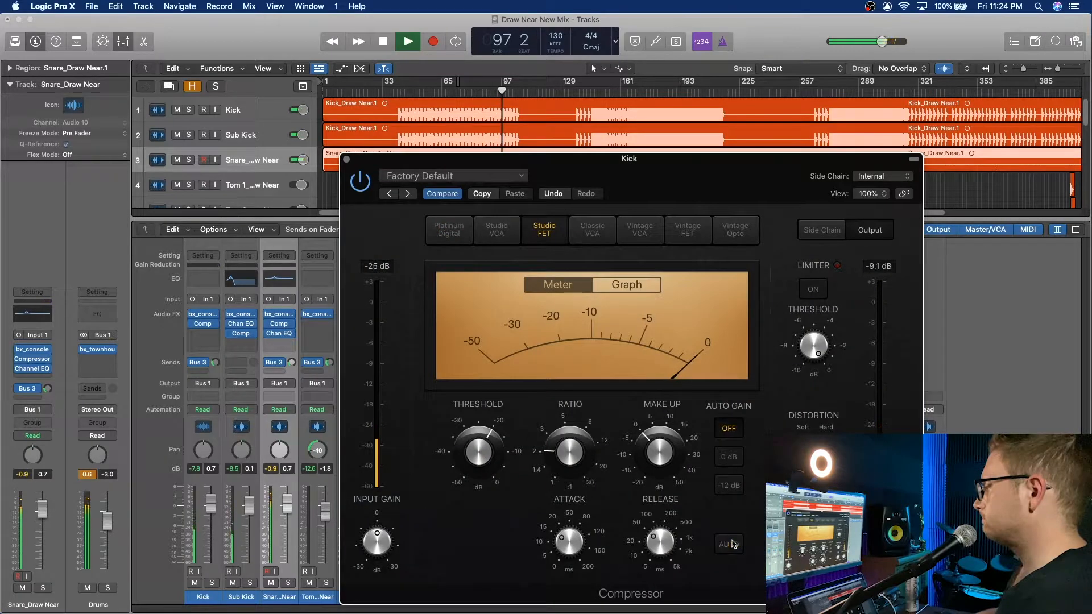
Set the kick compressor's threshold to -21 dB with a higher ratio and shorter attack, and trim the Sub Kick volume to -0.2 dB.
{"action": "left_click_drag", "start_coordinate": [571, 450], "coordinate": [593, 415]}
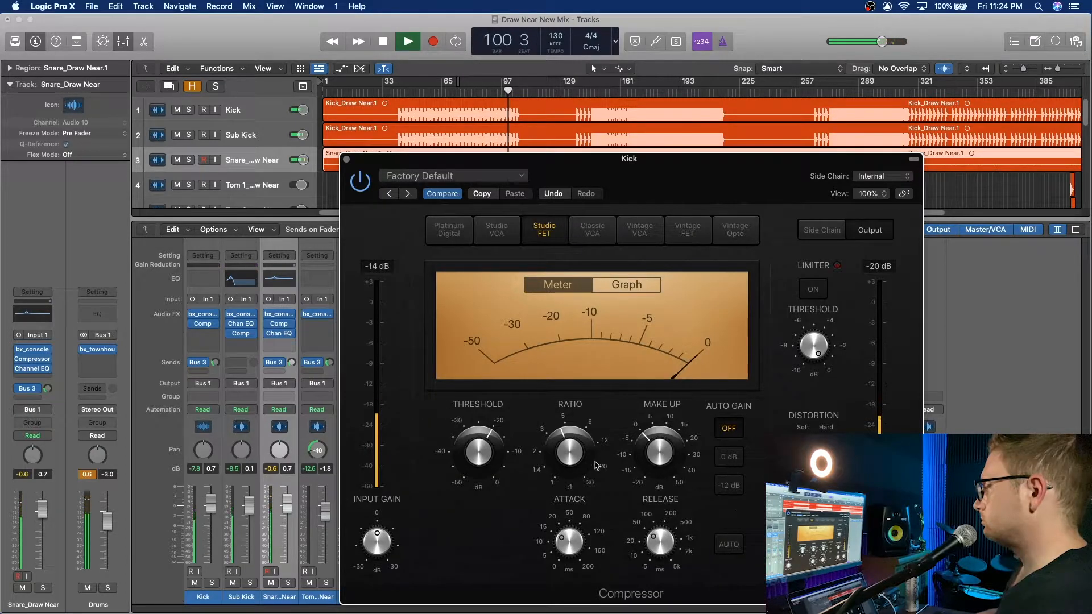
{"action": "left_click_drag", "start_coordinate": [470, 465], "coordinate": [469, 467]}
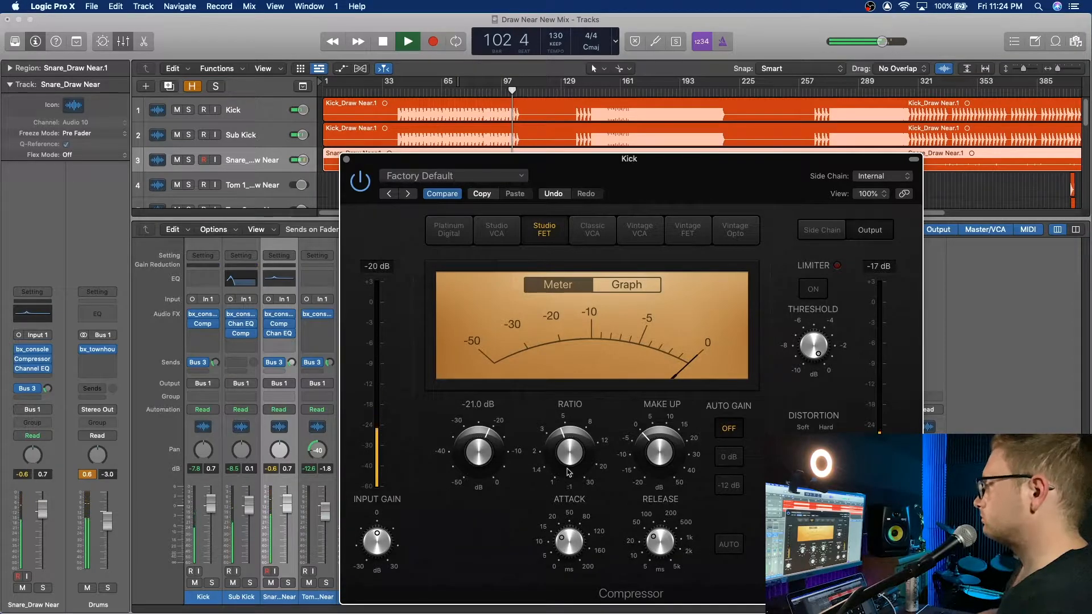
{"action": "left_click_drag", "start_coordinate": [569, 547], "coordinate": [571, 561]}
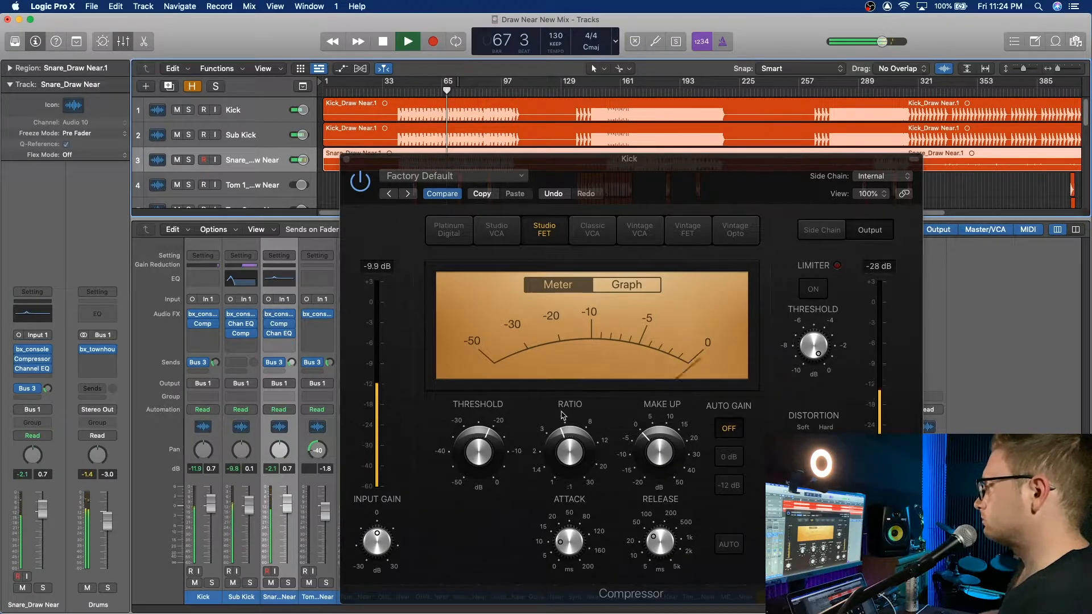
{"action": "mouse_move", "coordinate": [477, 452]}
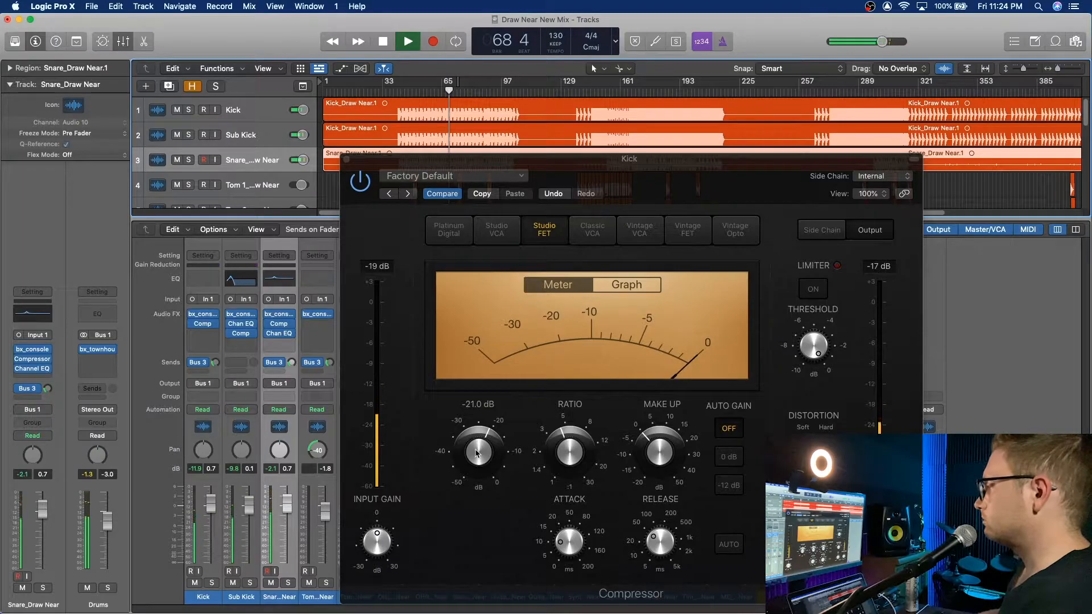
{"action": "left_click", "coordinate": [346, 159]}
{"action": "left_click_drag", "start_coordinate": [251, 511], "coordinate": [250, 513]}
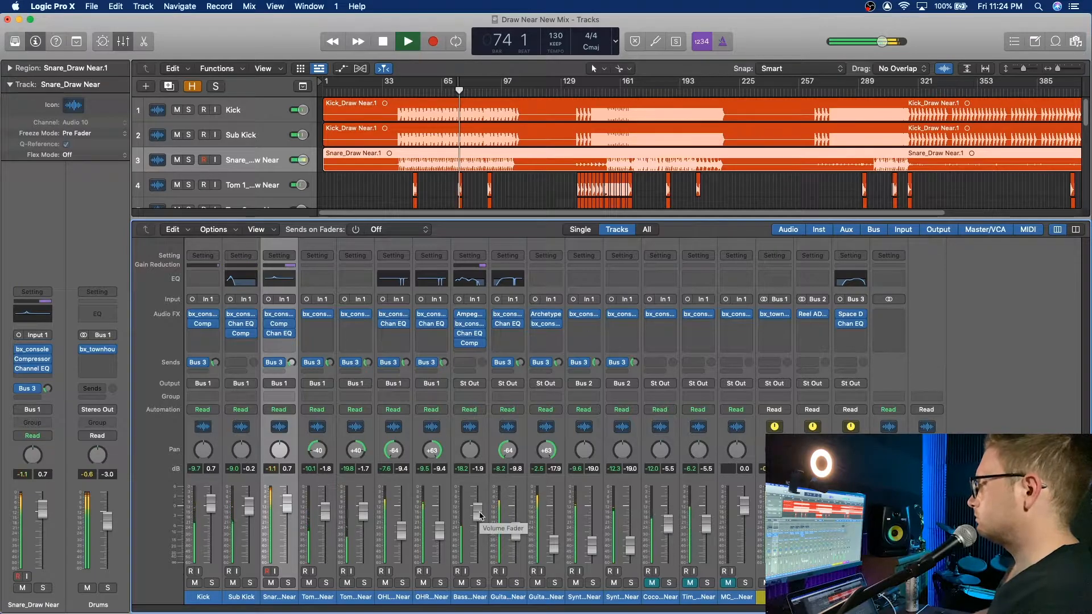
Enable cycle playback over the tom fill around bars 73 to 74 and audition the loop.
{"action": "left_click", "coordinate": [457, 91]}
{"action": "left_click_drag", "start_coordinate": [1058, 69], "coordinate": [1066, 68]}
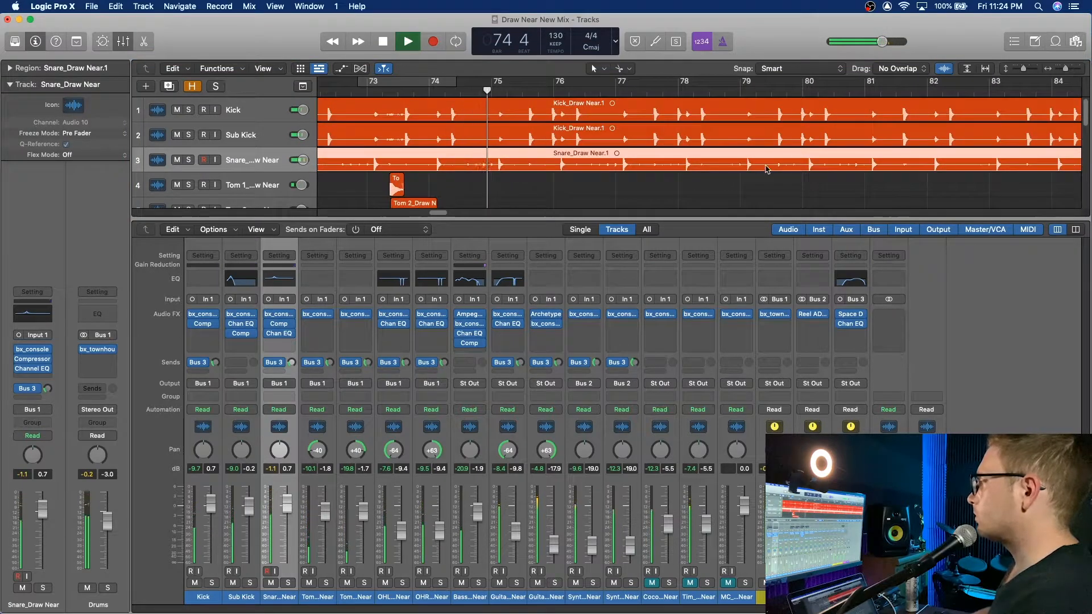
{"action": "scroll", "coordinate": [719, 171], "scroll_direction": "left", "scroll_amount": 5}
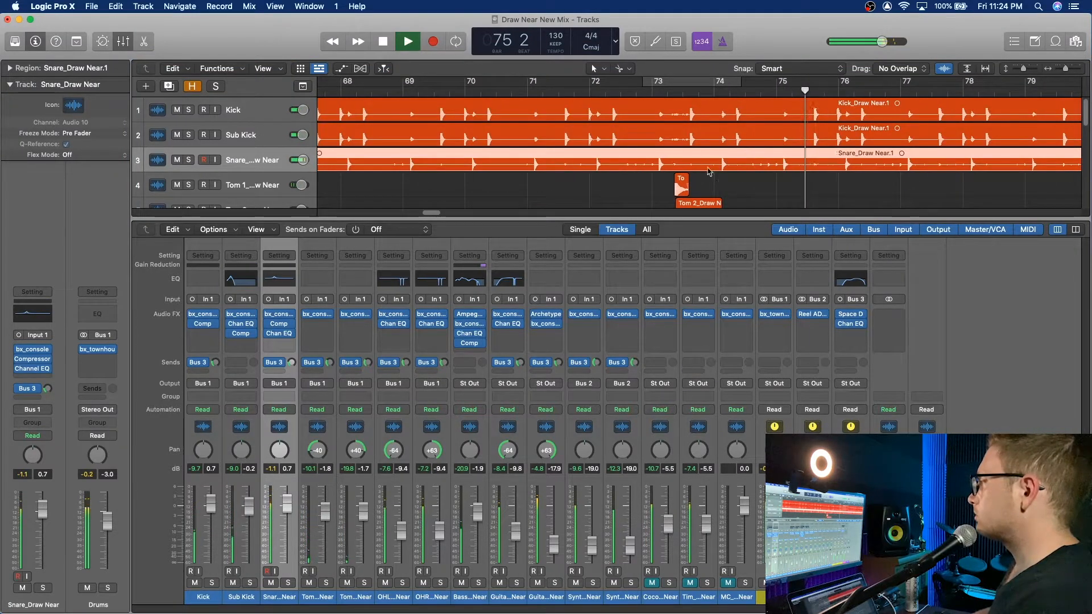
{"action": "left_click", "coordinate": [662, 92]}
{"action": "key", "text": "space"}
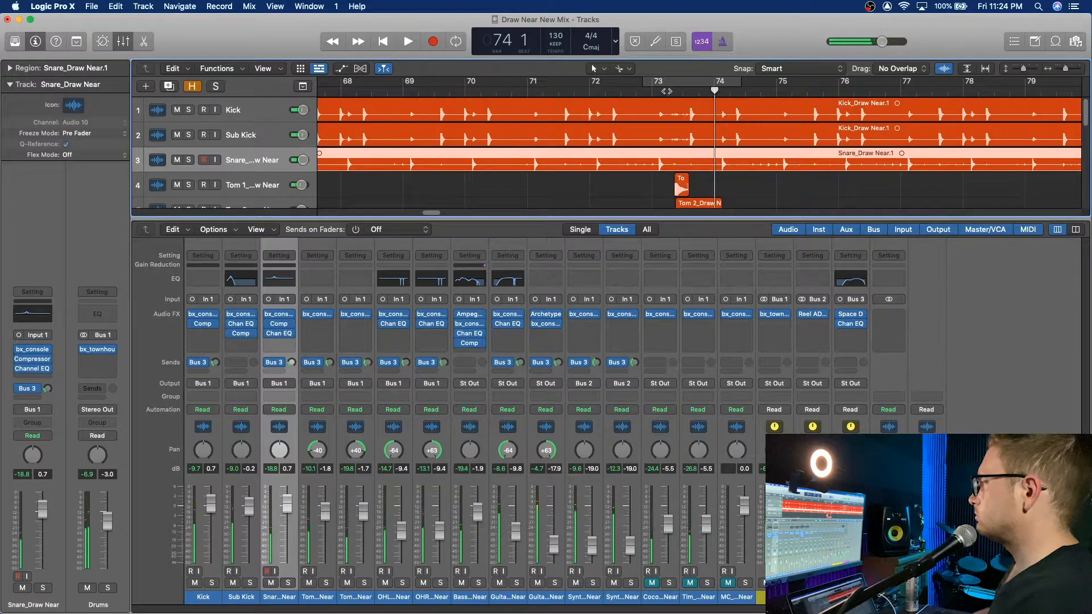
{"action": "left_click", "coordinate": [670, 84]}
{"action": "key", "text": "space"}
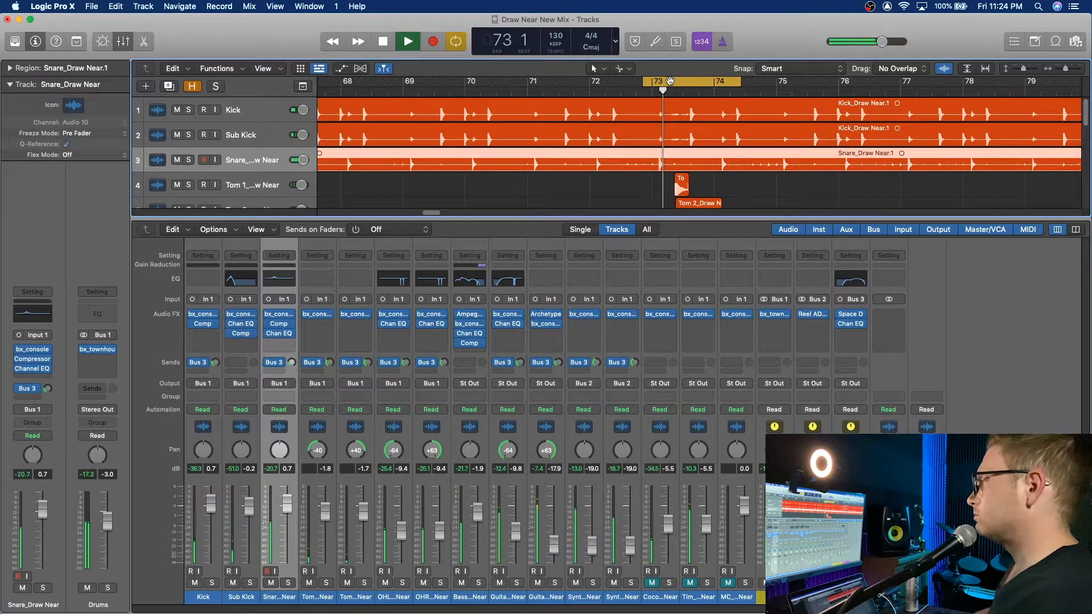
{"action": "key", "text": "space"}
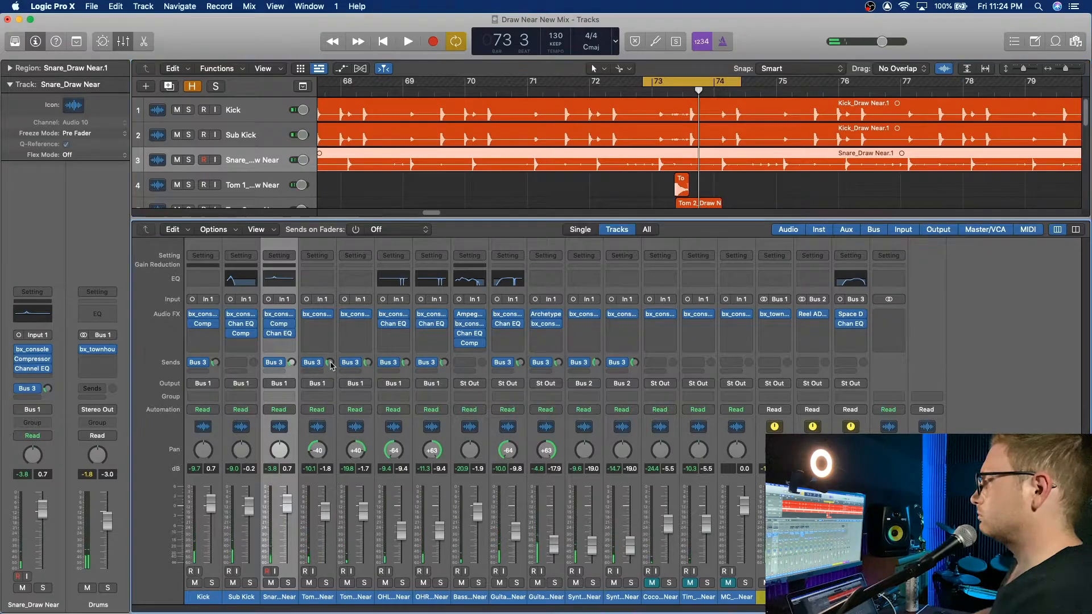
Adjust the high-mid gain in Tom 1's SSL console EQ and audition it over the looped fill.
{"action": "left_click", "coordinate": [318, 317]}
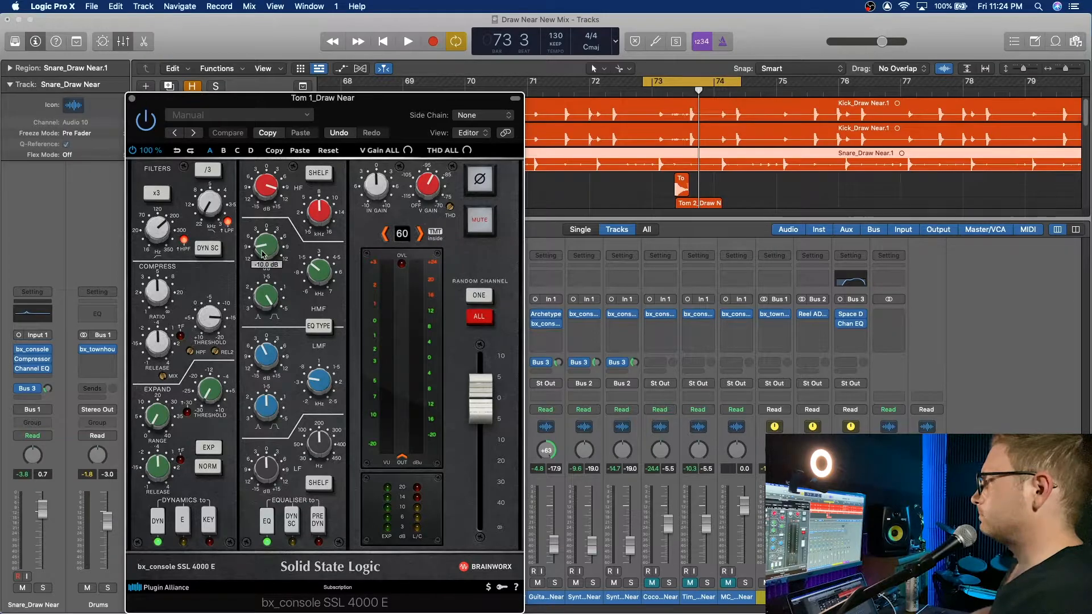
{"action": "key", "text": "space"}
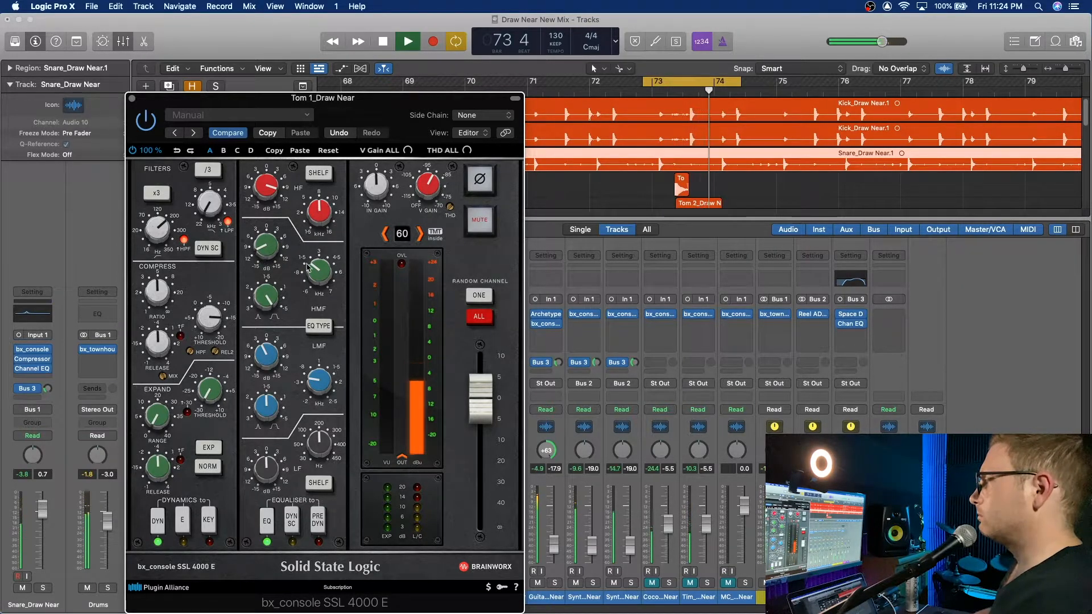
{"action": "mouse_move", "coordinate": [317, 276]}
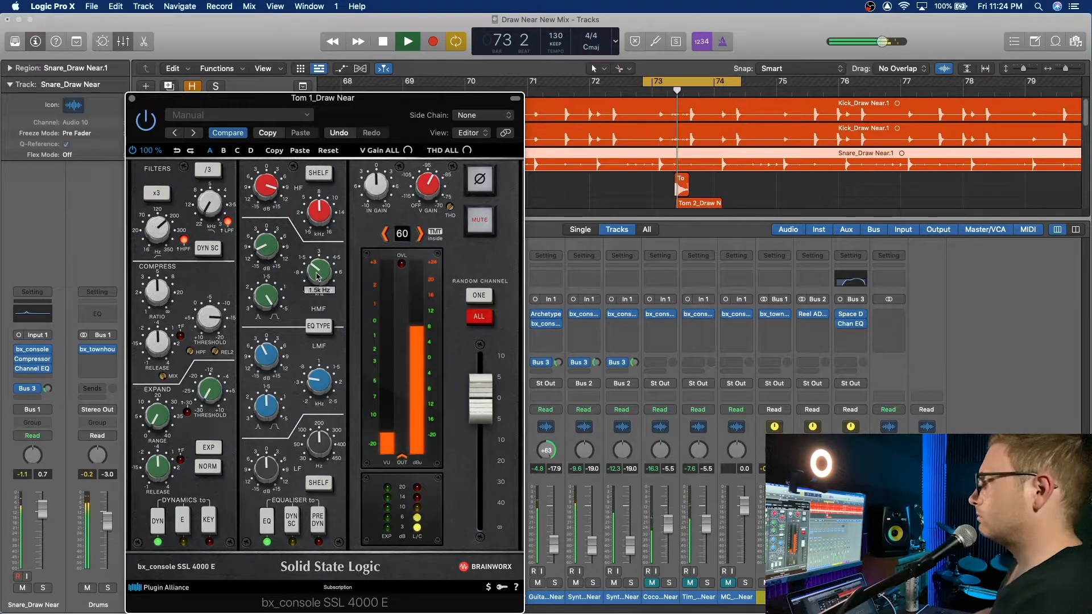
{"action": "left_click", "coordinate": [132, 99]}
{"action": "key", "text": "space"}
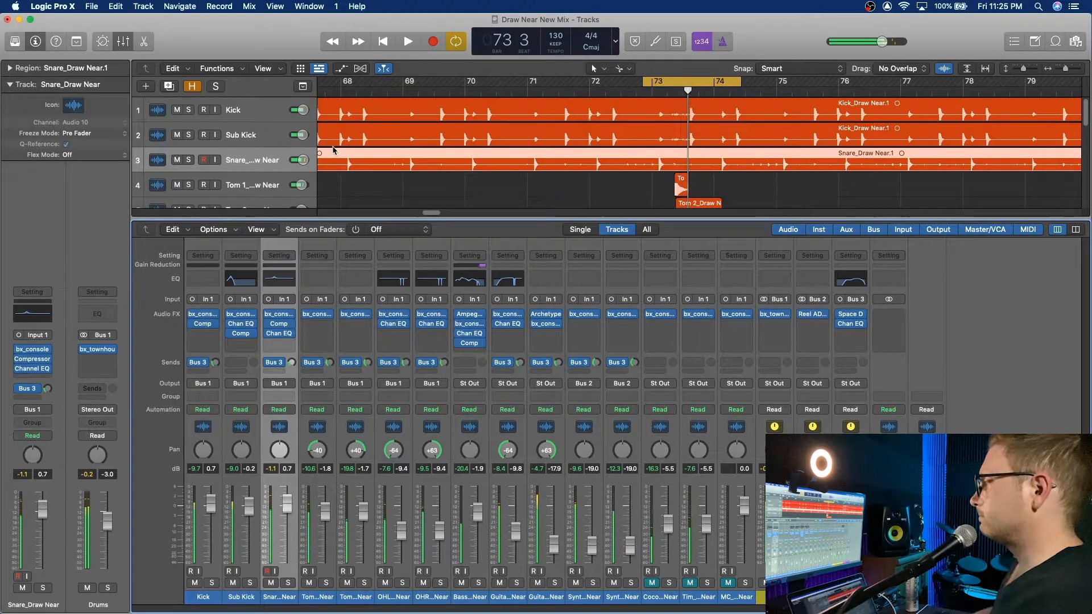
Add a Channel EQ to Tom 1 and cut 695 Hz by 6.9 dB with a Q of 0.25 during loop playback.
{"action": "left_click", "coordinate": [267, 187]}
{"action": "left_click", "coordinate": [318, 280]}
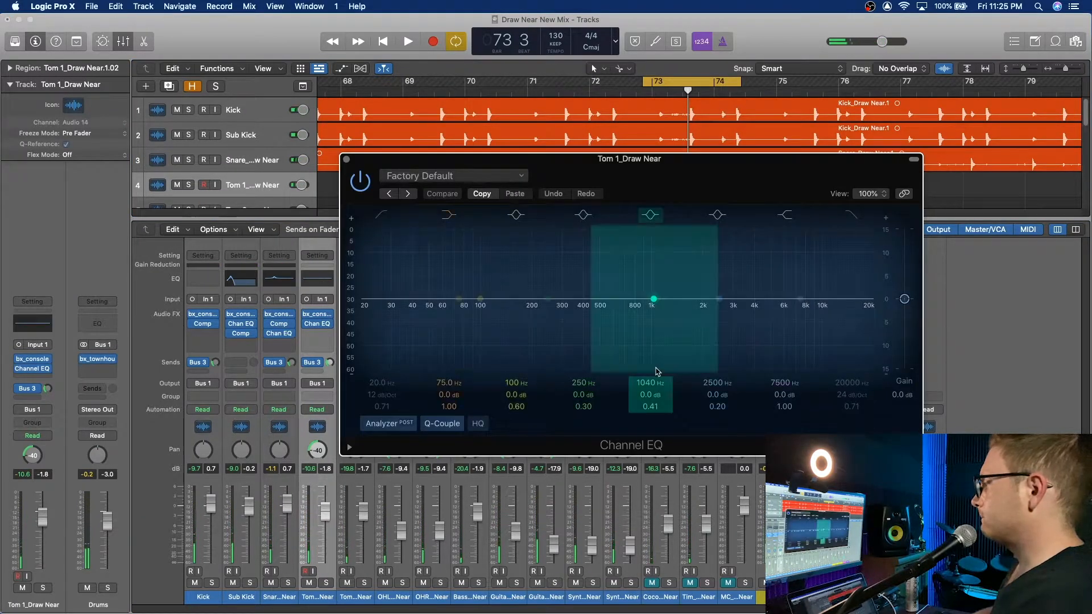
{"action": "key", "text": "space"}
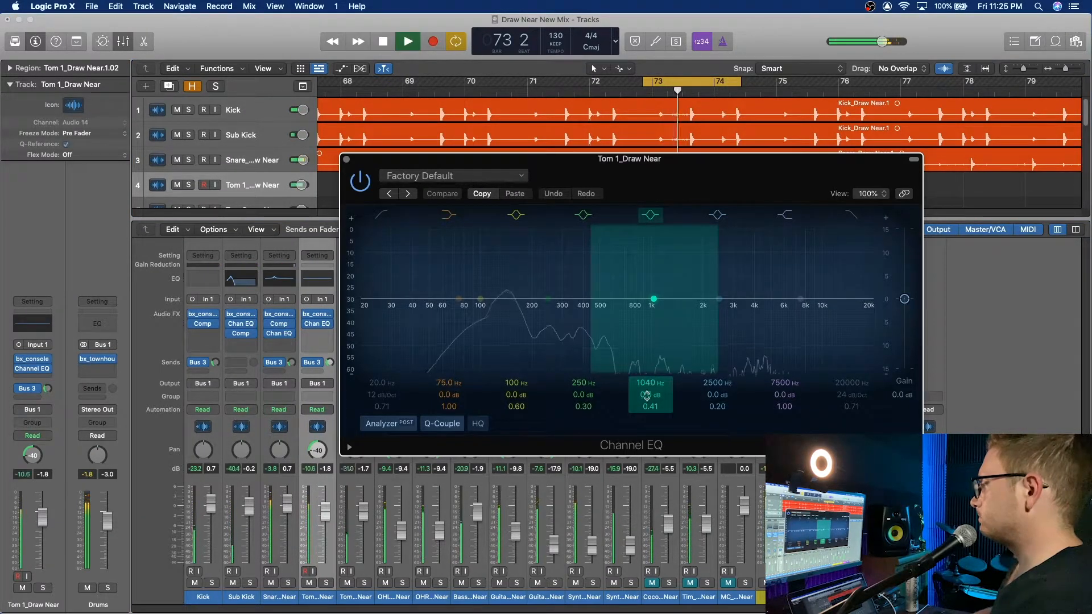
{"action": "left_click_drag", "start_coordinate": [650, 395], "coordinate": [650, 371]}
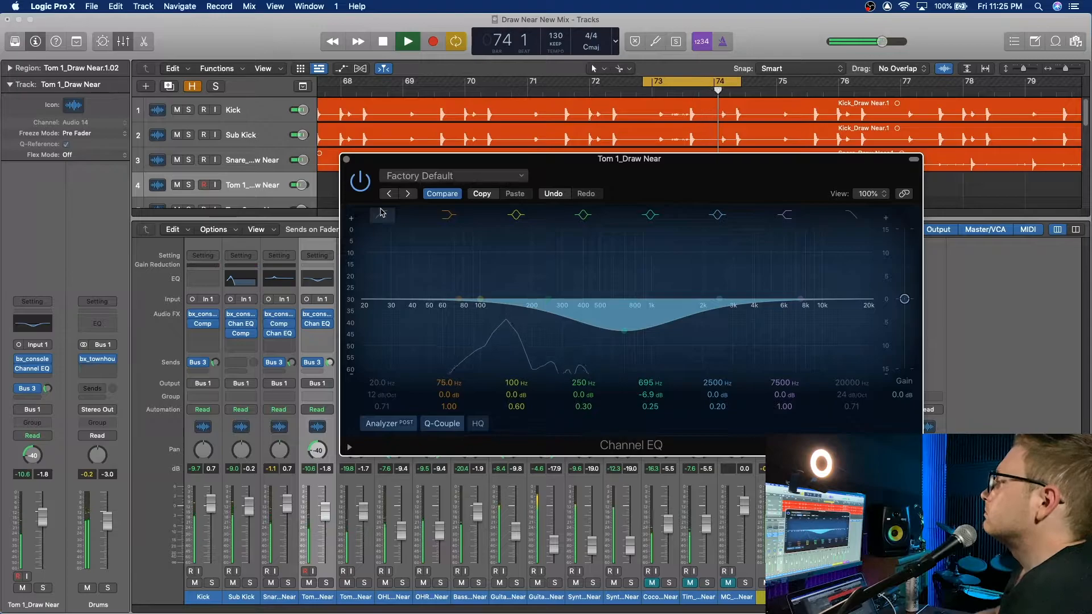
Close Tom 1's Channel EQ, turn off cycle playback and stop the transport.
{"action": "left_click", "coordinate": [347, 159]}
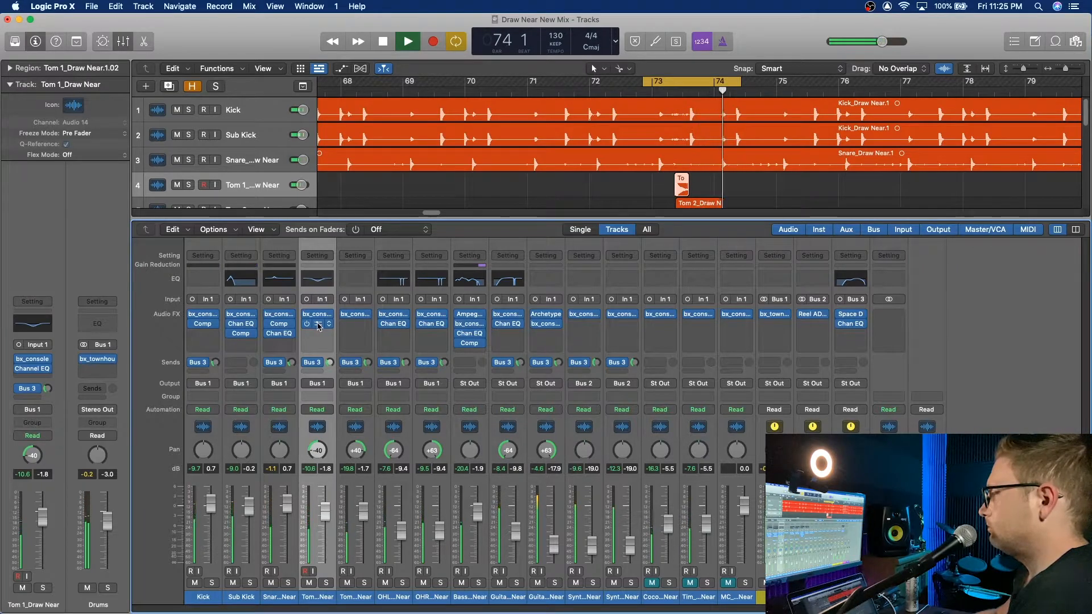
{"action": "left_click", "coordinate": [711, 83]}
{"action": "key", "text": "space"}
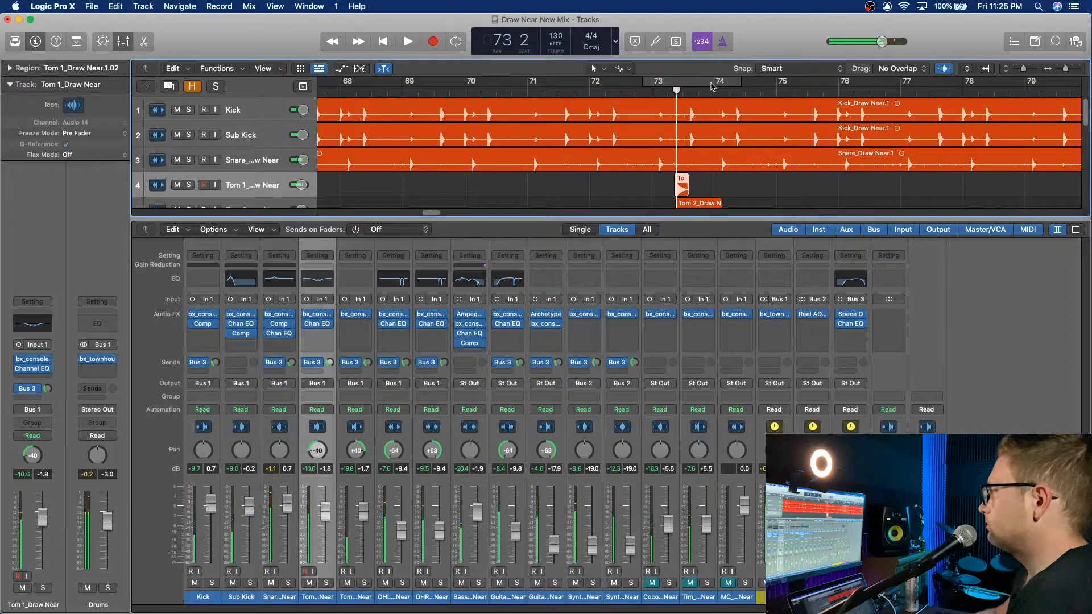
Play the tom section from around bar 137 and copy Tom 1's Channel EQ onto Tom 2.
{"action": "scroll", "coordinate": [713, 87], "scroll_direction": "right", "scroll_amount": 15}
{"action": "scroll", "coordinate": [712, 89], "scroll_direction": "right", "scroll_amount": 20}
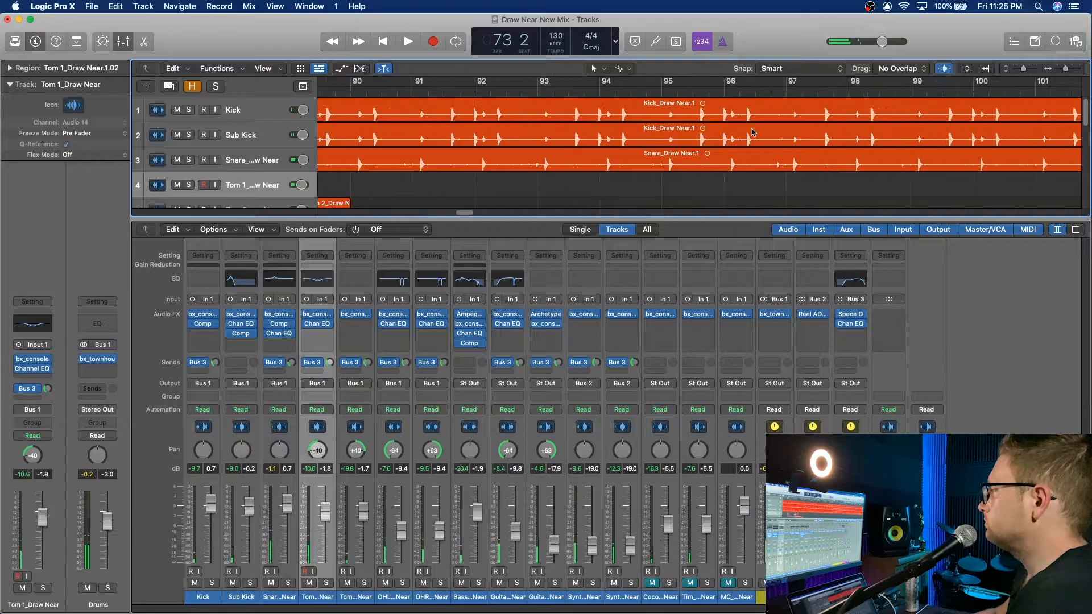
{"action": "scroll", "coordinate": [752, 132], "scroll_direction": "right", "scroll_amount": 12}
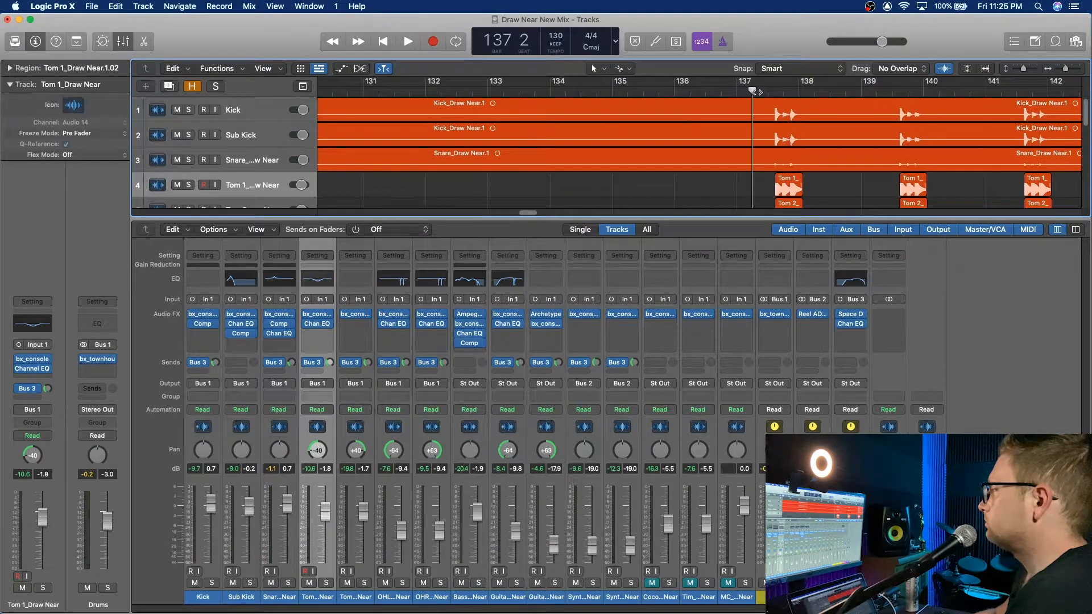
{"action": "key", "text": "space"}
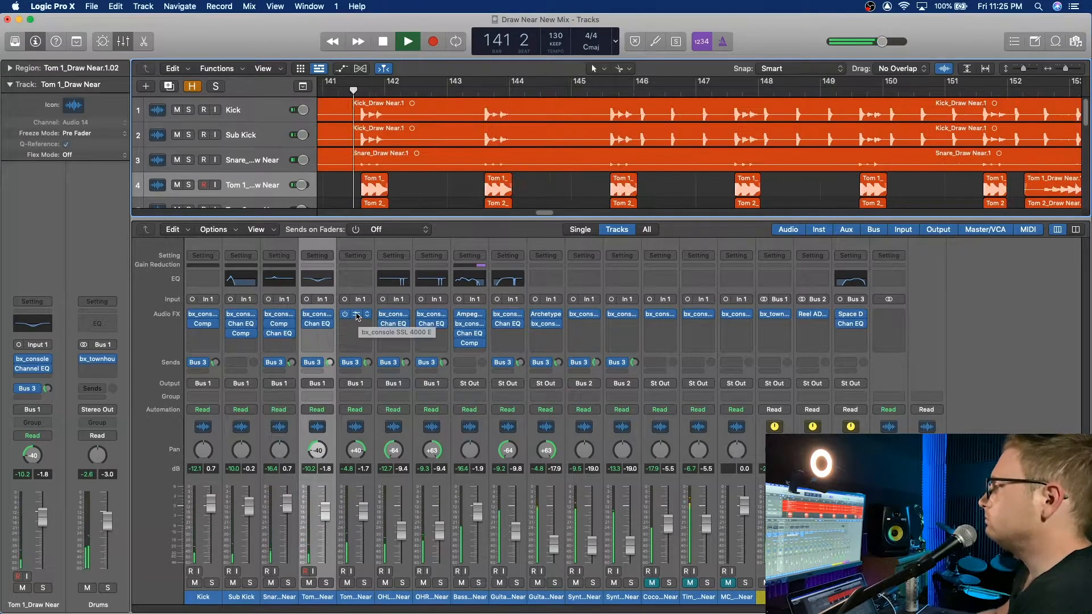
{"action": "left_click_drag", "start_coordinate": [322, 326], "coordinate": [353, 328]}
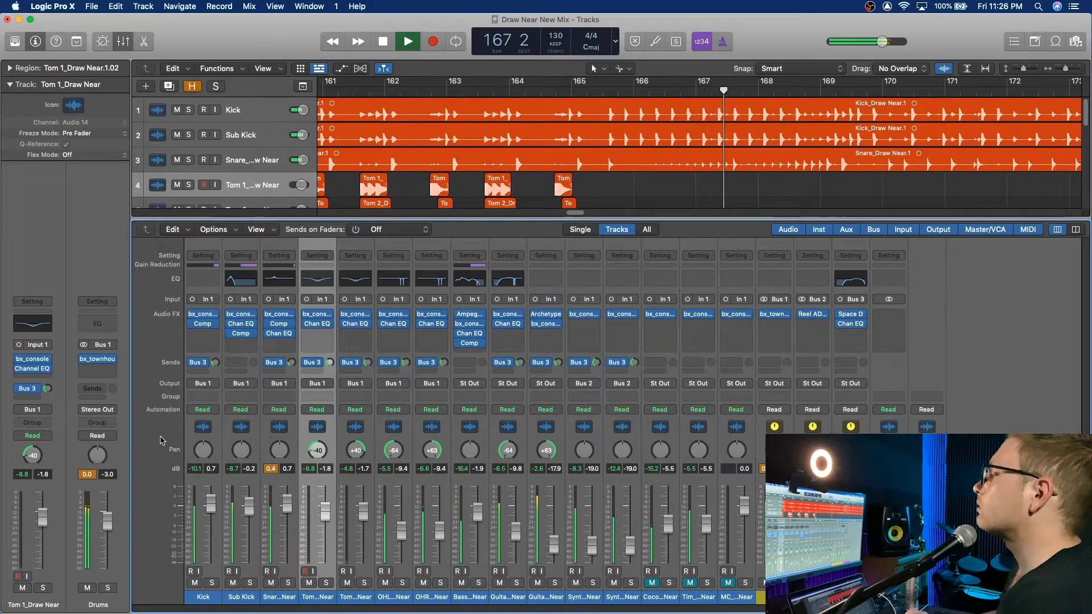
Set the first guitar track's volume to -10.4 dB and Guitar 2's to -16.8 dB during playback.
{"action": "left_click", "coordinate": [519, 594]}
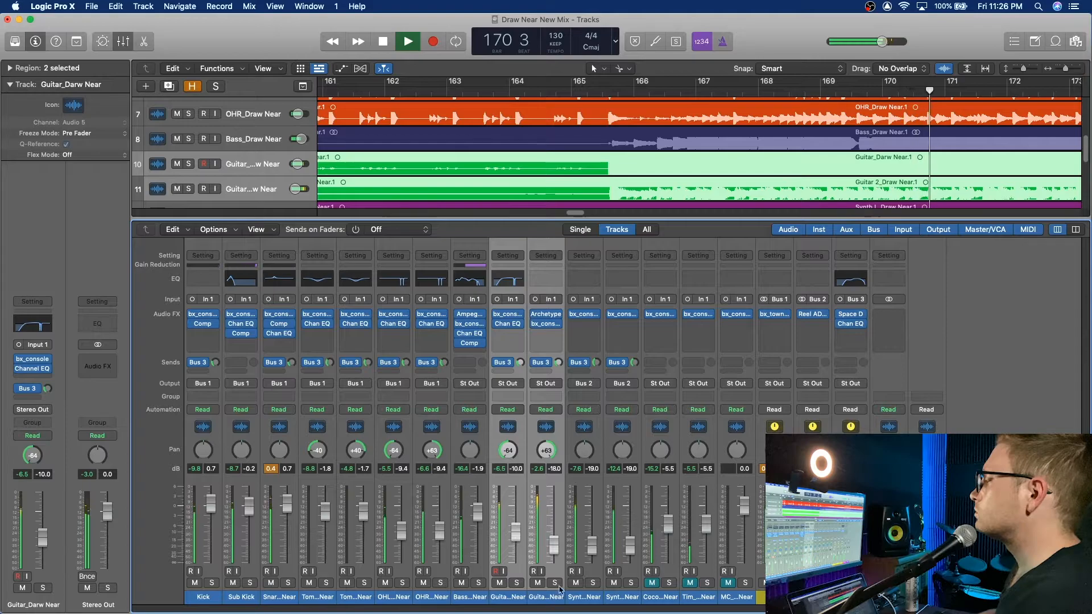
{"action": "left_click", "coordinate": [582, 595]}
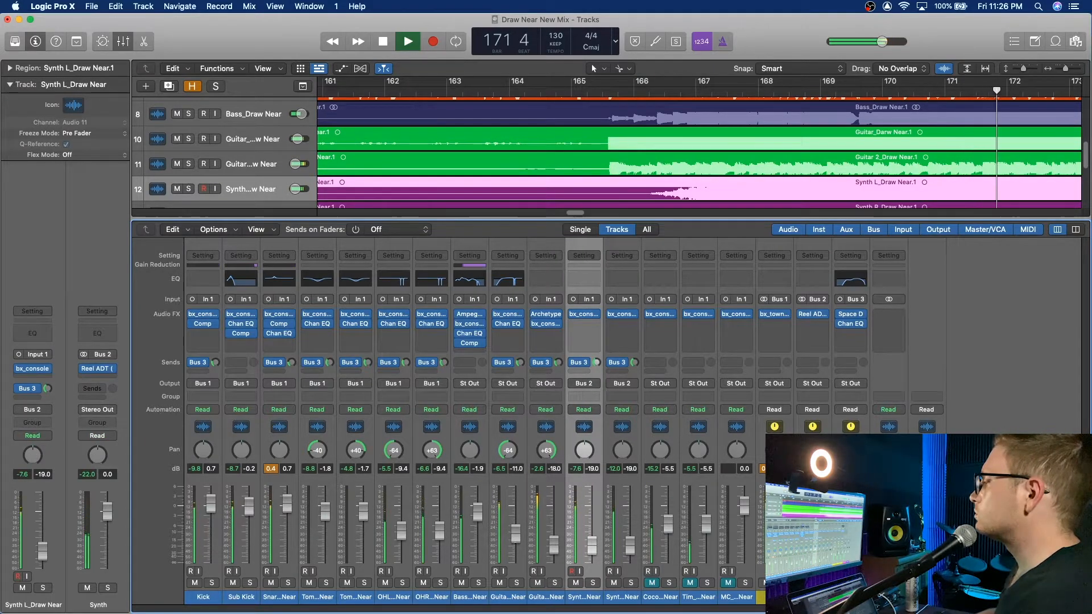
{"action": "left_click", "coordinate": [519, 595]}
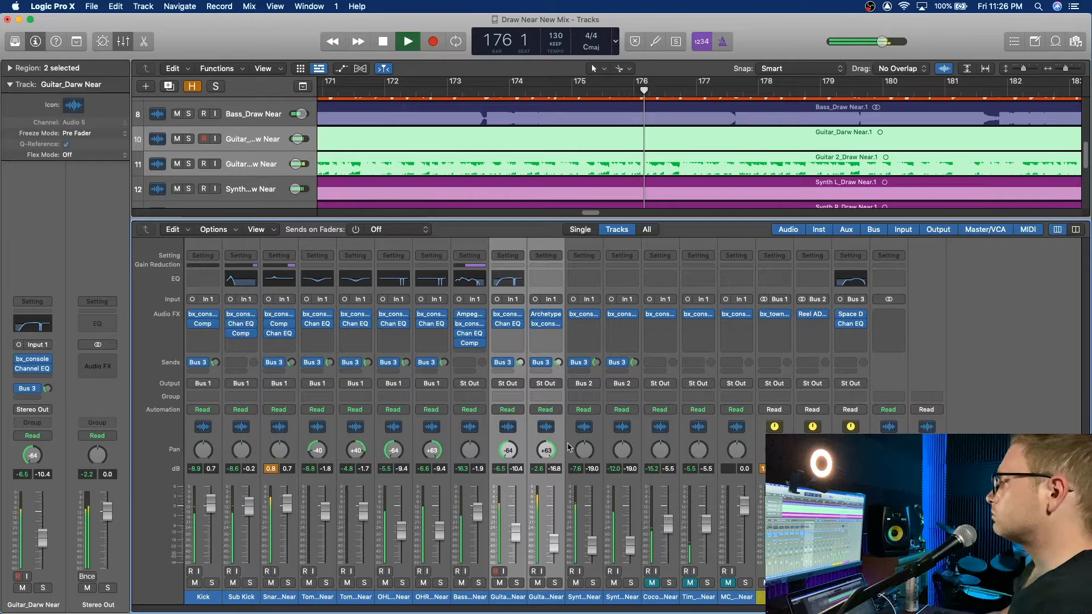
Route both guitar tracks to Bus 4 and name the new aux channel GUITARS.
{"action": "left_click", "coordinate": [508, 384]}
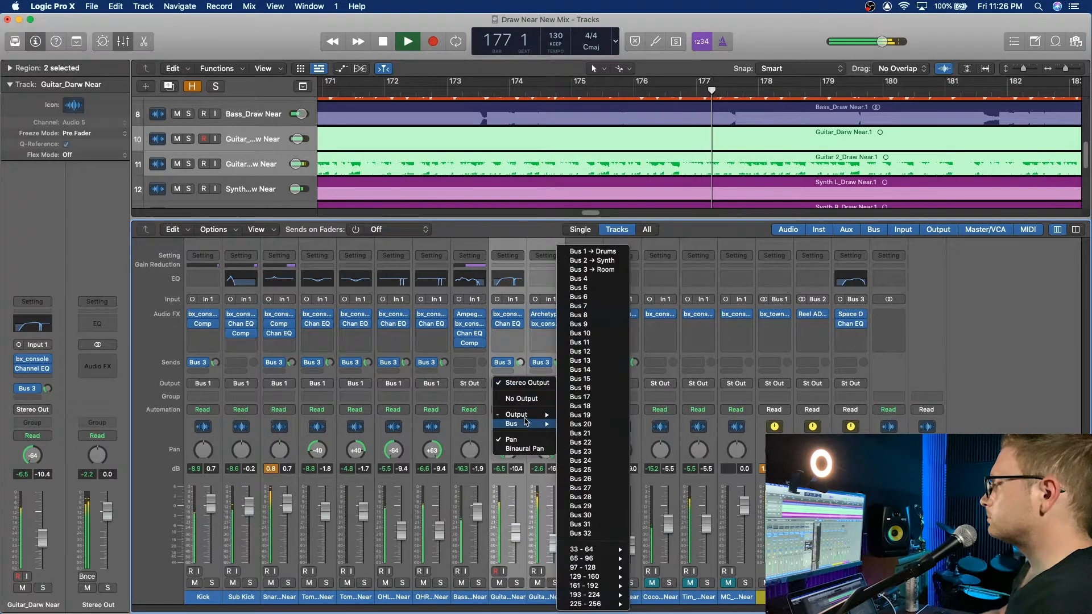
{"action": "mouse_move", "coordinate": [515, 424]}
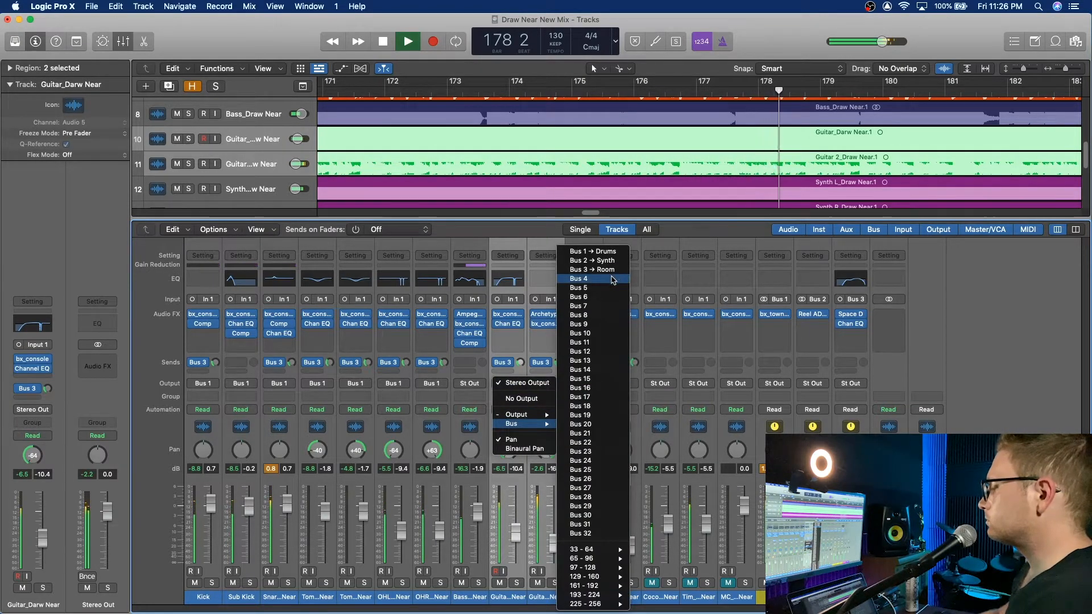
{"action": "left_click", "coordinate": [612, 280]}
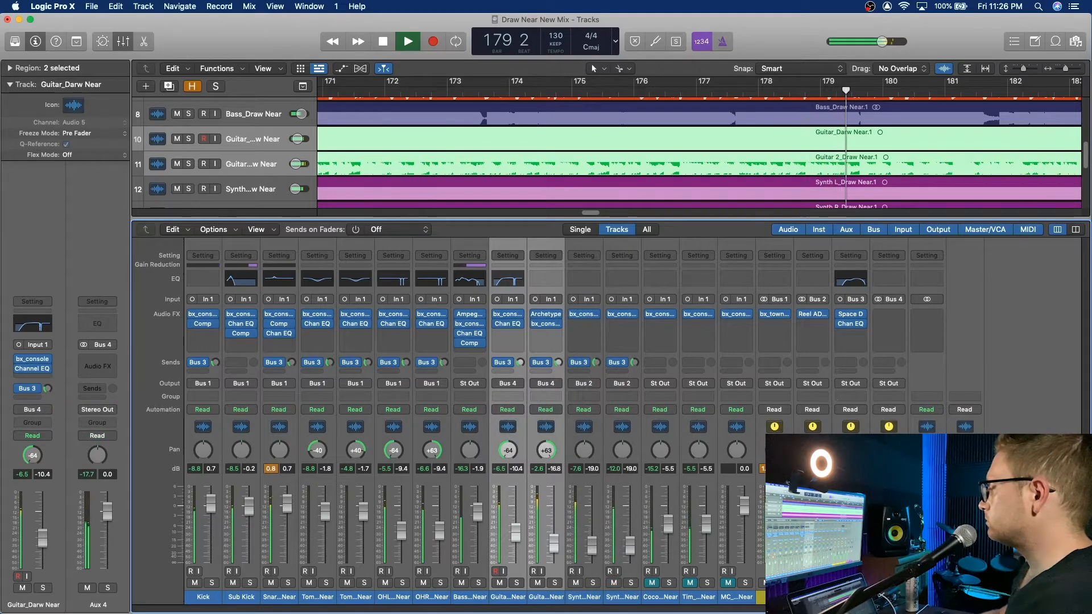
{"action": "left_click", "coordinate": [888, 597]}
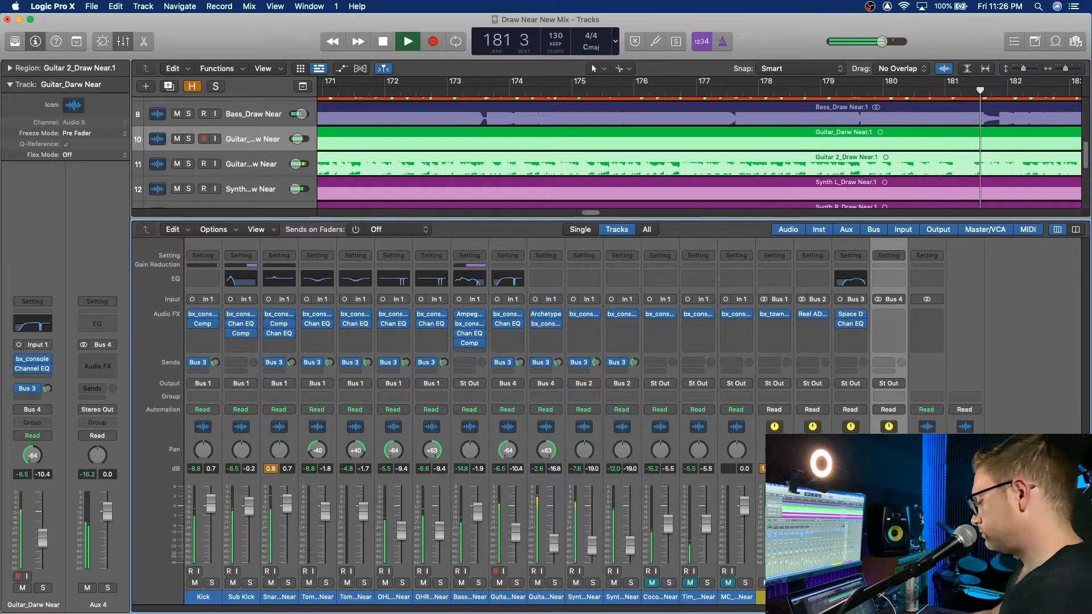
{"action": "type", "text": "GUITARS"}
{"action": "key", "text": "Return"}
Add a Channel EQ to the GUITARS aux with a high-shelf cut of -2.7 dB at 4200 Hz.
{"action": "left_click", "coordinate": [886, 286]}
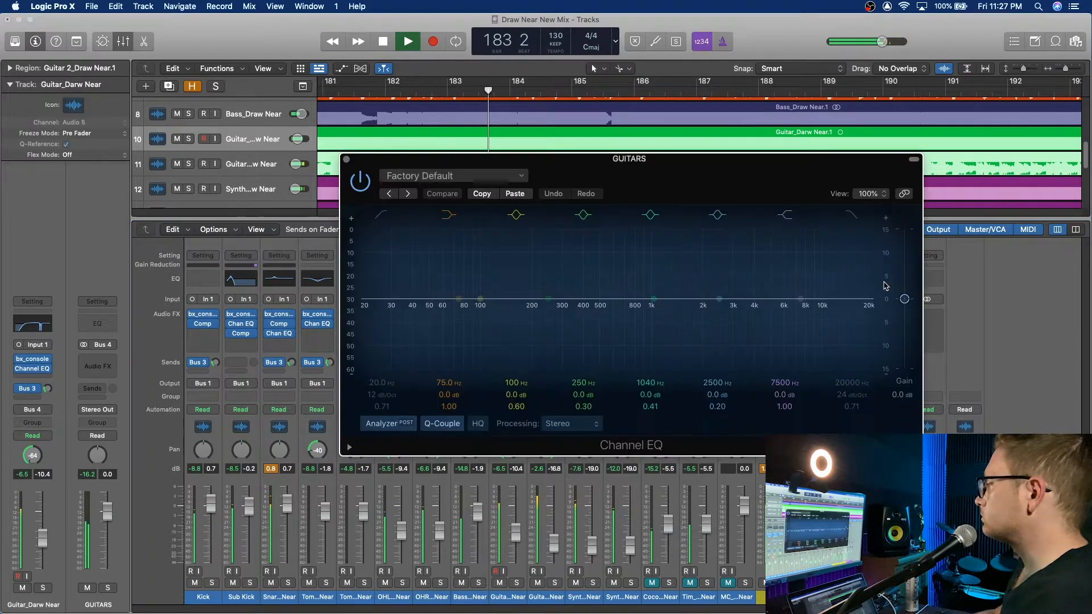
{"action": "mouse_move", "coordinate": [800, 299]}
{"action": "left_mouse_down"}
{"action": "mouse_move", "coordinate": [800, 321]}
{"action": "mouse_move", "coordinate": [801, 305]}
{"action": "left_mouse_up"}
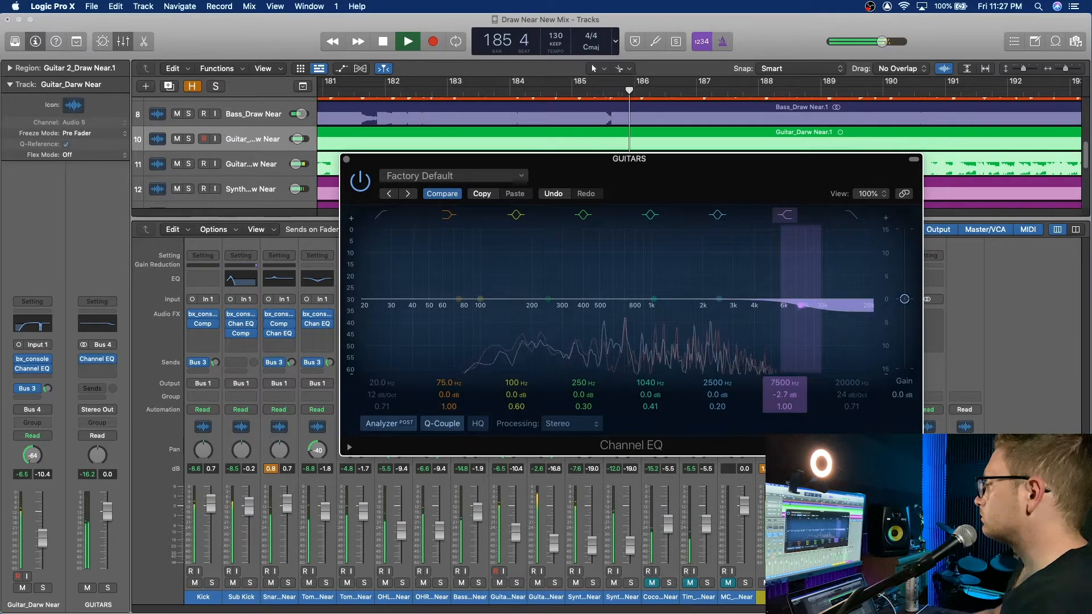
{"action": "left_click_drag", "start_coordinate": [782, 386], "coordinate": [782, 405]}
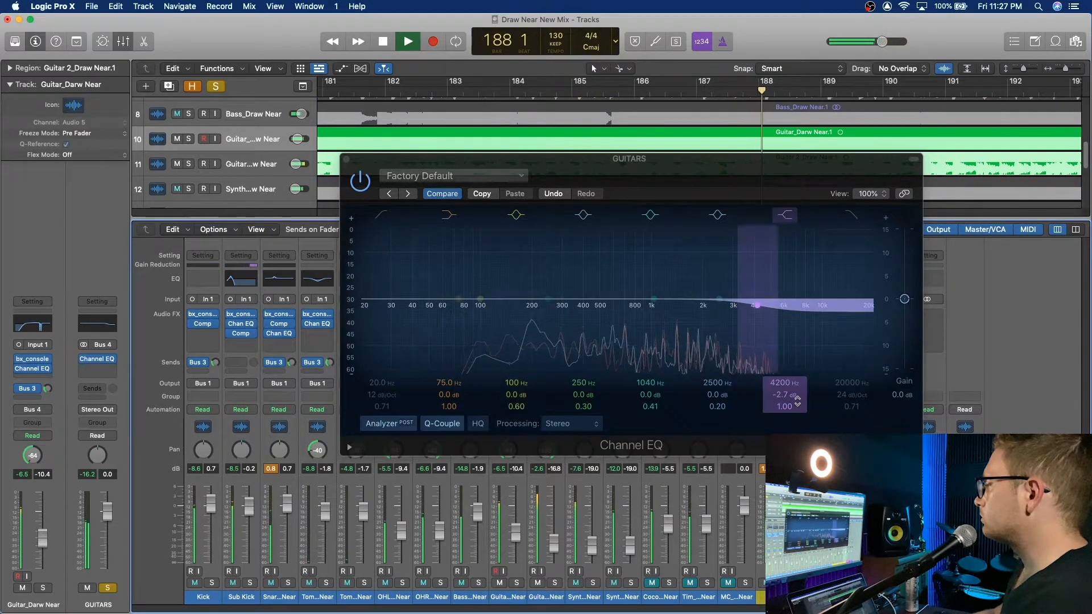
Solo the GUITARS aux and compare its sound with the Channel EQ bypassed and active.
{"action": "key", "text": "s"}
{"action": "left_click", "coordinate": [357, 182]}
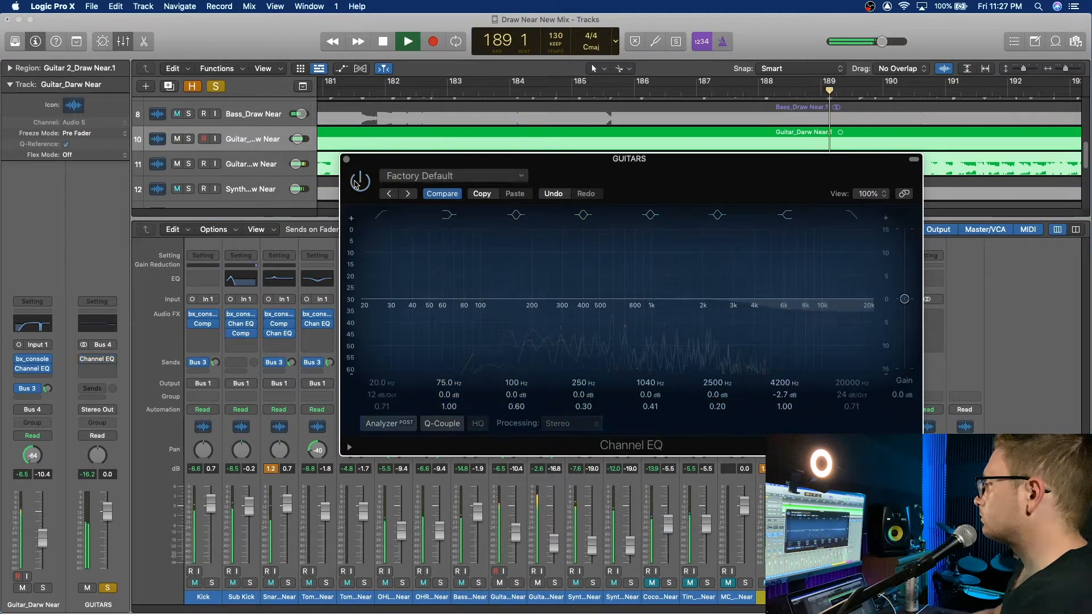
{"action": "left_click", "coordinate": [356, 182]}
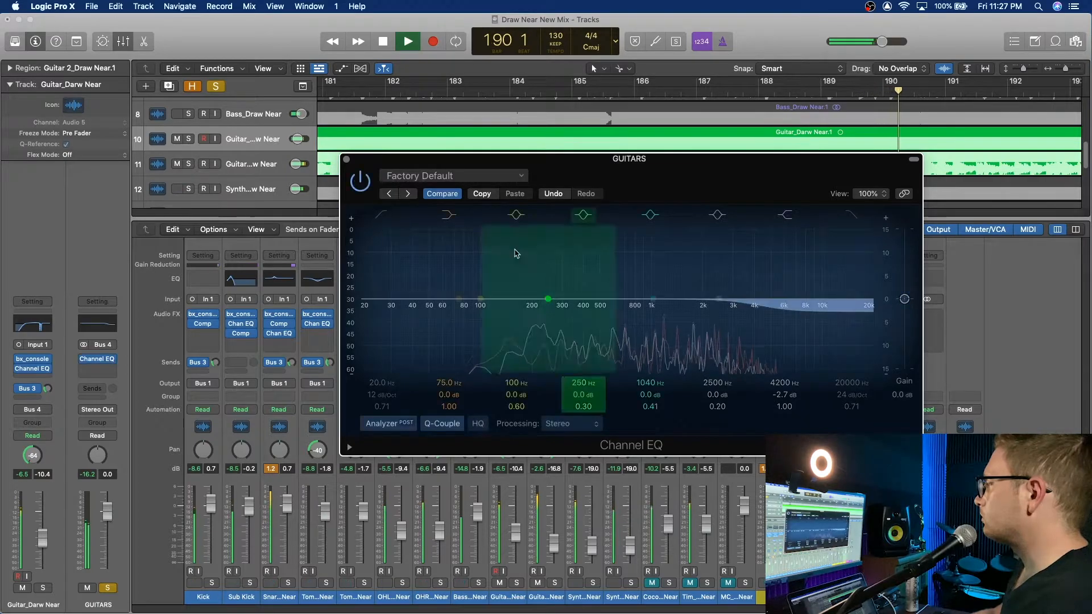
Change the GUITARS high shelf to 2440 Hz at -2.1 dB, compare it with bypass, and close the EQ.
{"action": "mouse_move", "coordinate": [784, 383]}
{"action": "left_mouse_down"}
{"action": "mouse_move", "coordinate": [795, 398]}
{"action": "mouse_move", "coordinate": [785, 376]}
{"action": "mouse_move", "coordinate": [785, 391]}
{"action": "left_mouse_up"}
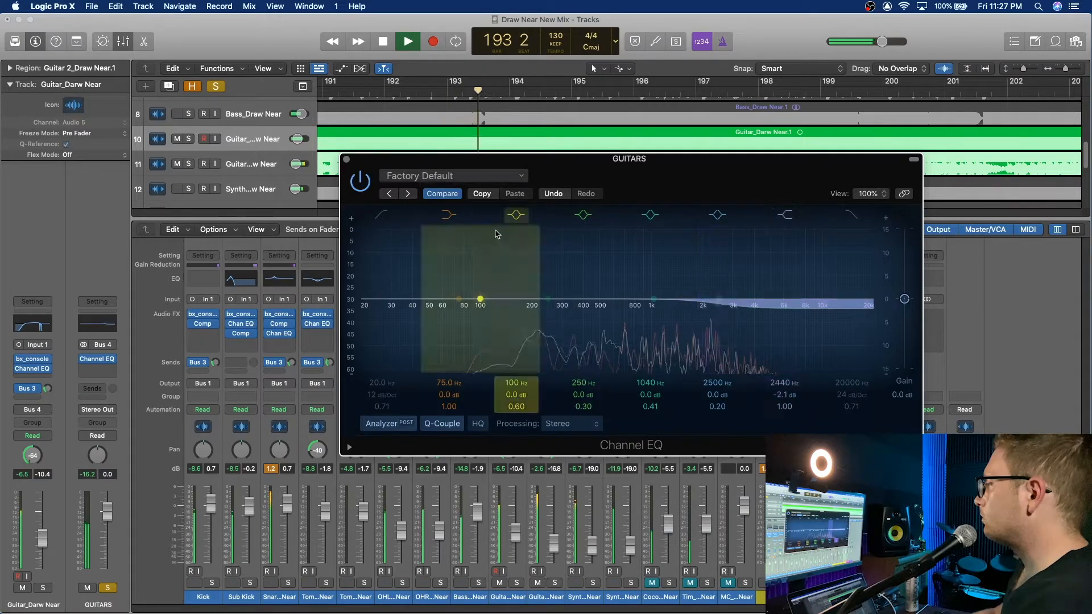
{"action": "left_click", "coordinate": [358, 184]}
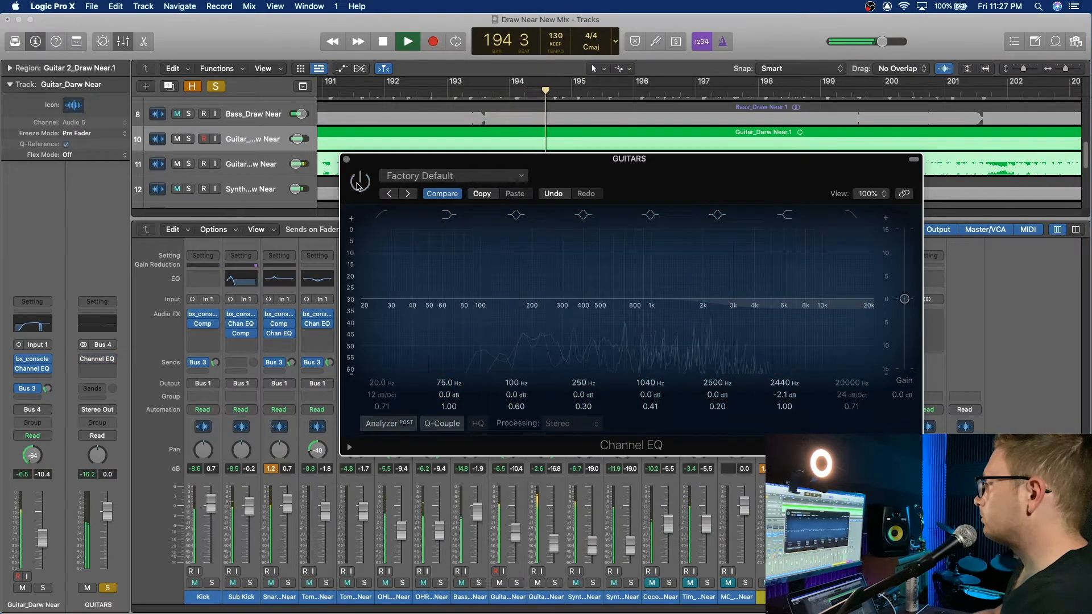
{"action": "left_click", "coordinate": [358, 186]}
{"action": "left_click", "coordinate": [346, 159]}
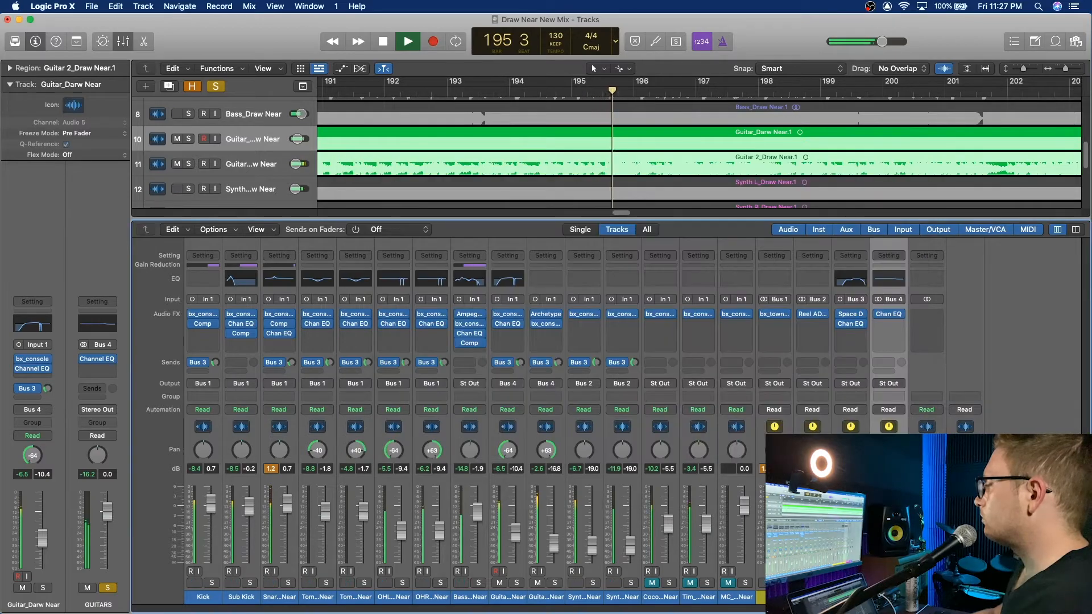
Unsolo the GUITARS aux, audition the full mix through the song's later section, and stop near bar 216.
{"action": "key", "text": "s"}
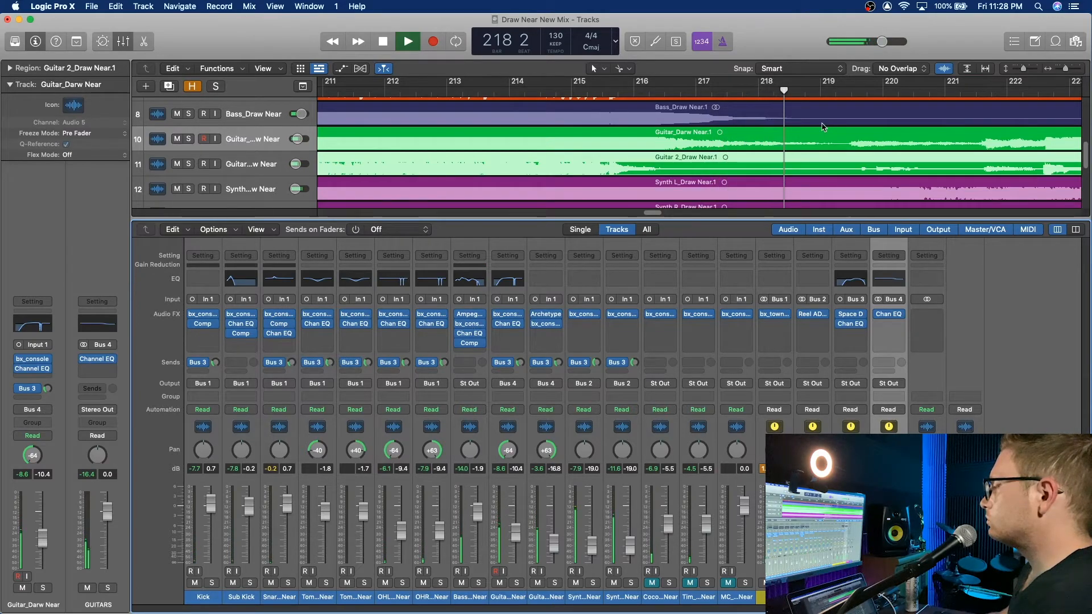
{"action": "scroll", "coordinate": [823, 127], "scroll_direction": "left", "scroll_amount": 10}
{"action": "left_click", "coordinate": [671, 90]}
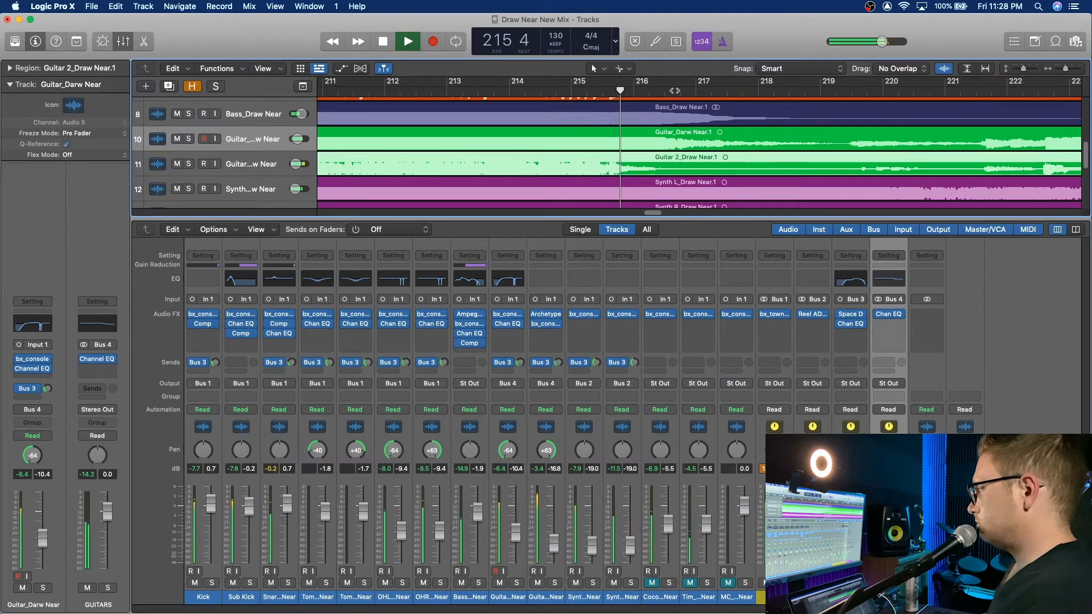
{"action": "key", "text": "space"}
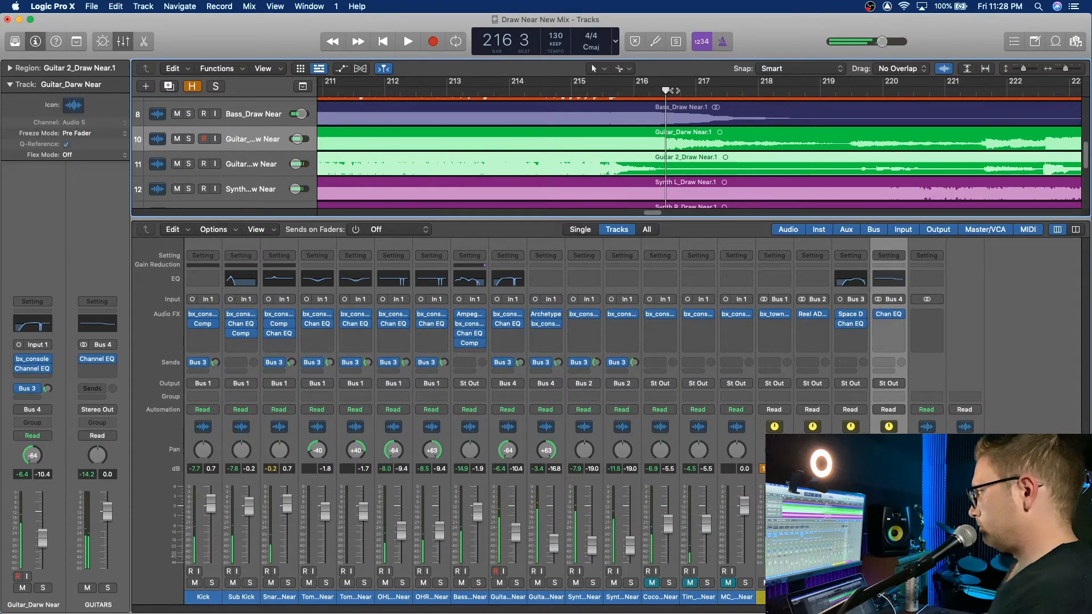